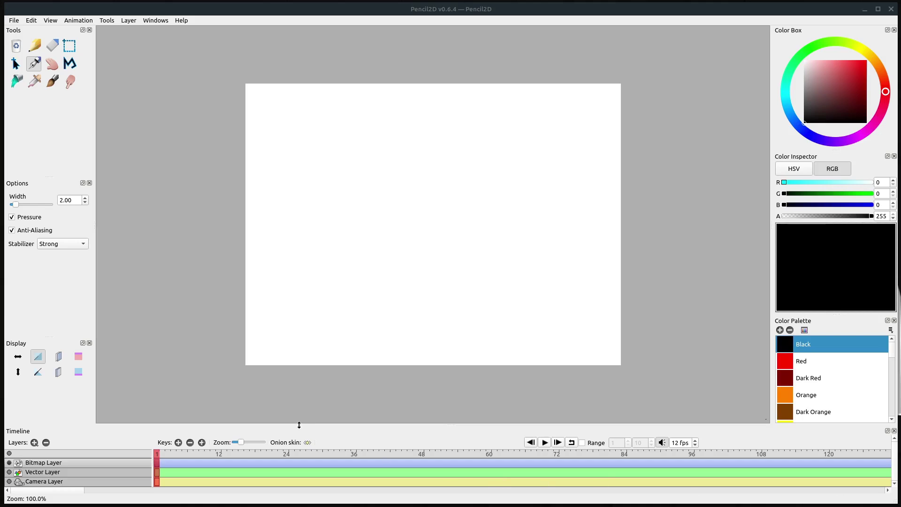
# On the bitmap layer, draw a black triangle and a rough circle beside it with the Pen.
pyautogui.click(52, 474)
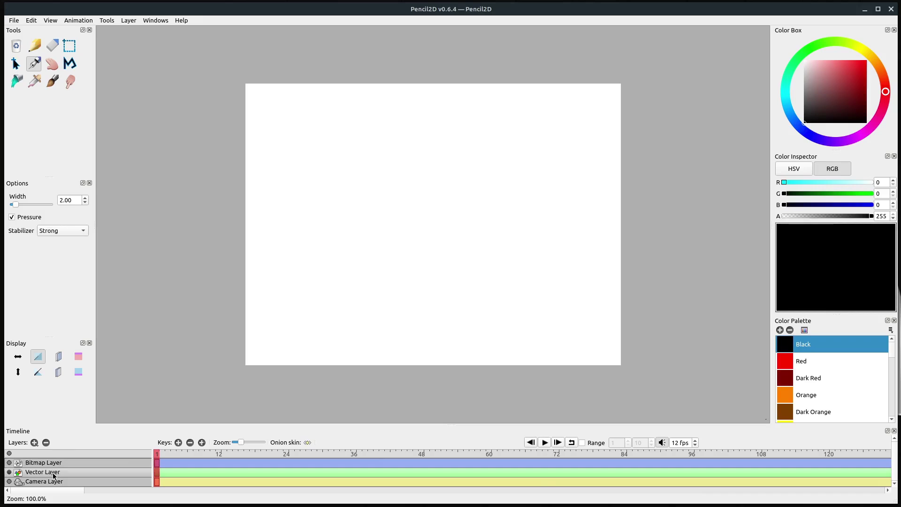
pyautogui.click(41, 465)
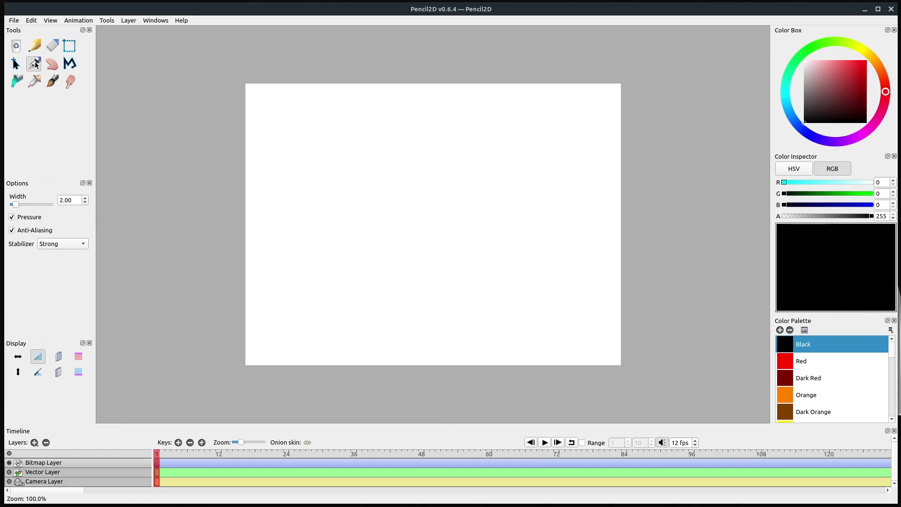
pyautogui.moveTo(827, 108); pyautogui.dragTo(800, 129)
pyautogui.moveTo(340, 121)
pyautogui.mouseDown()
pyautogui.moveTo(301, 188)
pyautogui.moveTo(405, 178)
pyautogui.moveTo(344, 113)
pyautogui.mouseUp()
pyautogui.moveTo(458, 136)
pyautogui.mouseDown()
pyautogui.moveTo(484, 129)
pyautogui.moveTo(473, 122)
pyautogui.mouseUp()
# Draw an X of straight Polyline lines to the right of the circle.
pyautogui.click(70, 64)
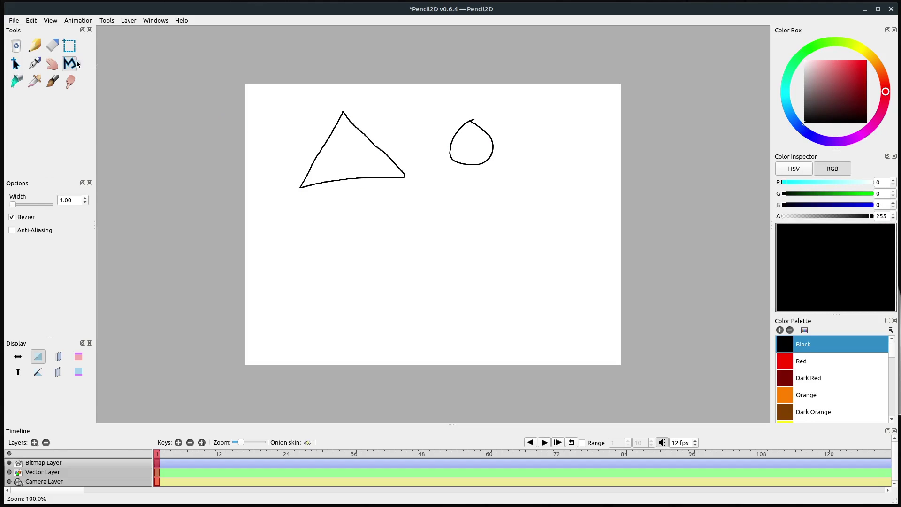
pyautogui.click(518, 113)
pyautogui.click(574, 108)
# Zoom in on the circle's top and paint two red Pen strokes across its arc.
pyautogui.scroll(2, 490, 127)
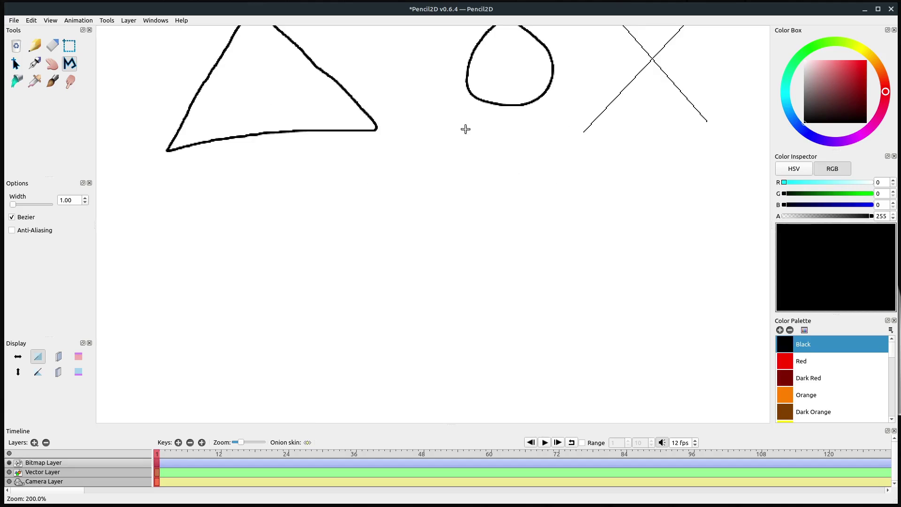
pyautogui.moveTo(469, 106); pyautogui.dragTo(424, 246)
pyautogui.scroll(4, 476, 139)
pyautogui.moveTo(496, 108); pyautogui.dragTo(409, 275)
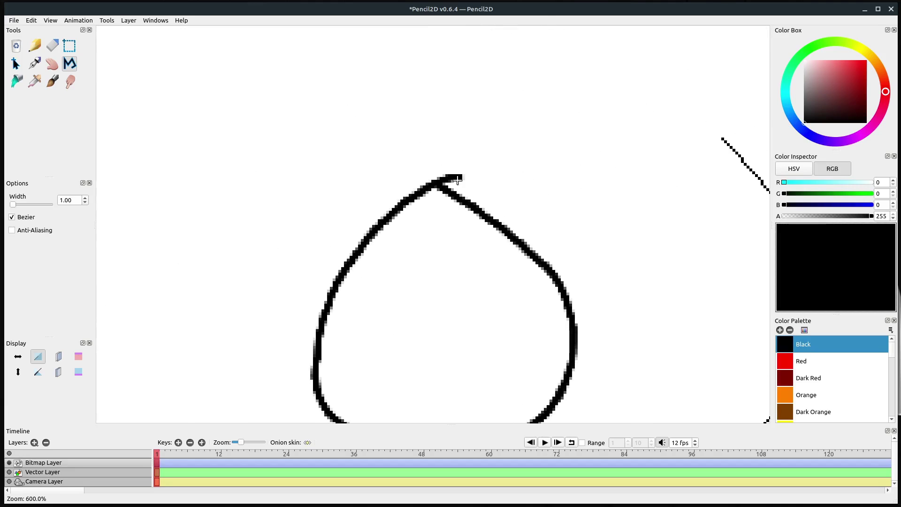
pyautogui.scroll(3, 456, 179)
pyautogui.moveTo(449, 152); pyautogui.dragTo(391, 324)
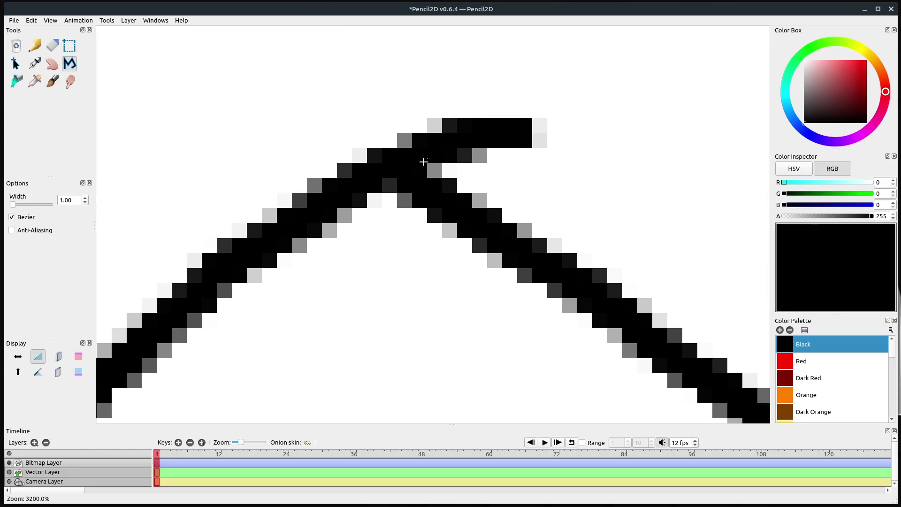
pyautogui.scroll(1, 405, 179)
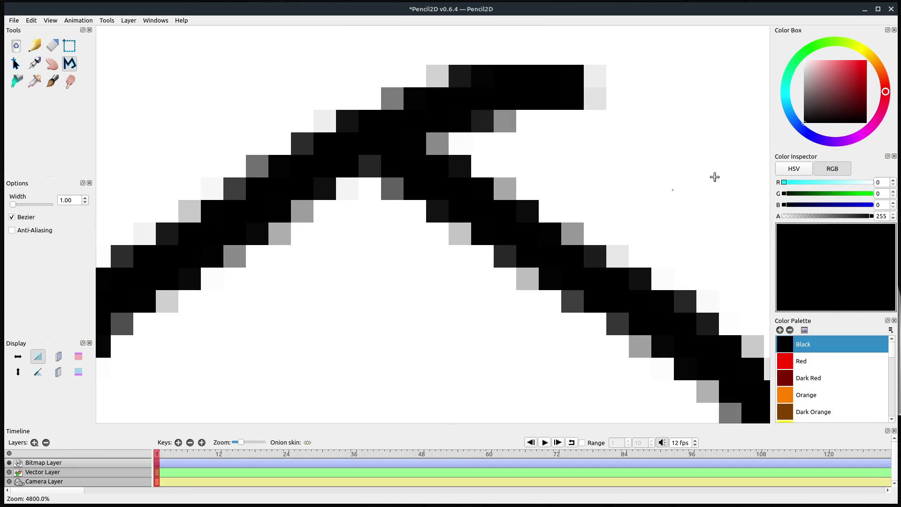
pyautogui.moveTo(828, 90); pyautogui.dragTo(867, 60)
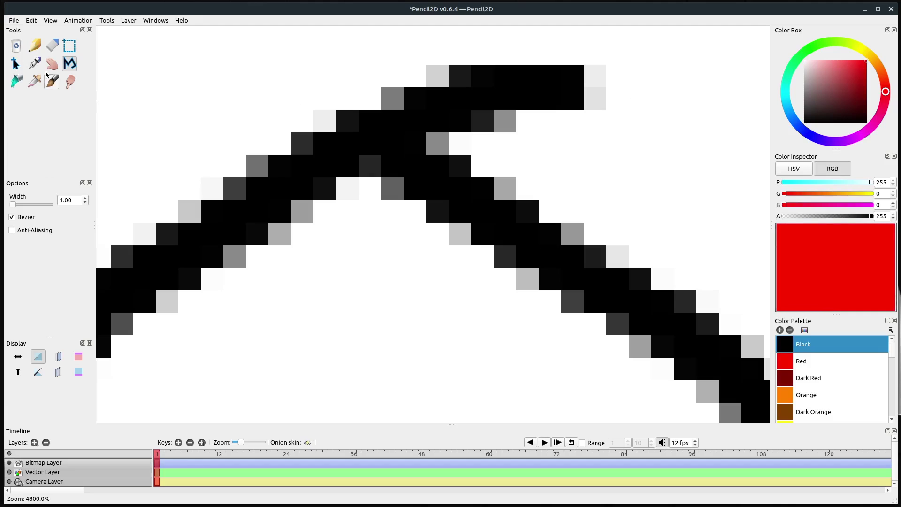
pyautogui.click(35, 64)
pyautogui.moveTo(629, 133); pyautogui.dragTo(610, 178)
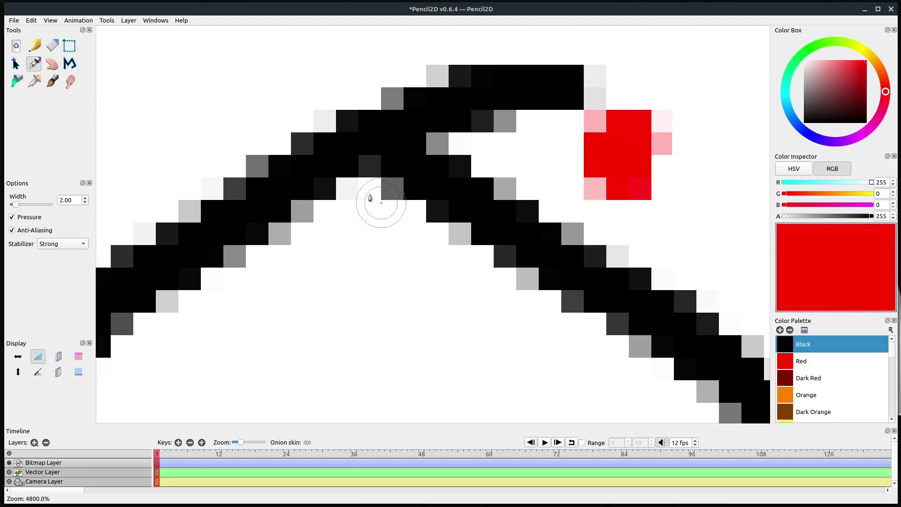
pyautogui.moveTo(381, 202)
pyautogui.mouseDown()
pyautogui.moveTo(396, 185)
pyautogui.moveTo(482, 250)
pyautogui.moveTo(577, 279)
pyautogui.mouseUp()
# Switch the colour to blue, paint a stroke over the arc, then zoom back out.
pyautogui.click(791, 111)
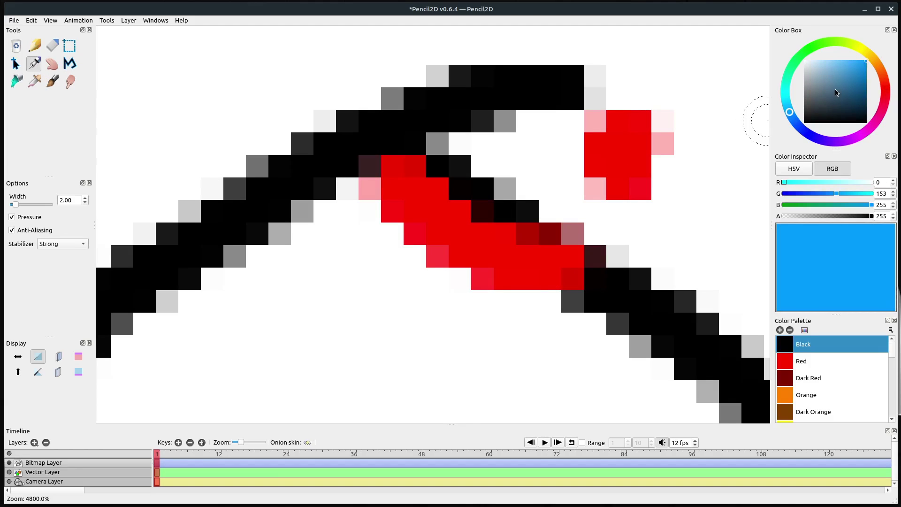
pyautogui.moveTo(481, 145); pyautogui.dragTo(702, 255)
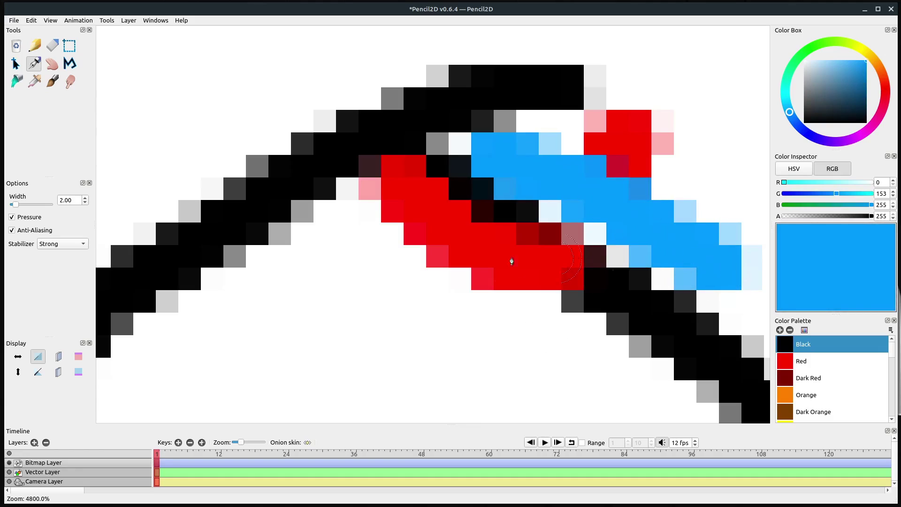
pyautogui.moveTo(301, 121); pyautogui.dragTo(563, 114)
pyautogui.moveTo(250, 356); pyautogui.dragTo(500, 185)
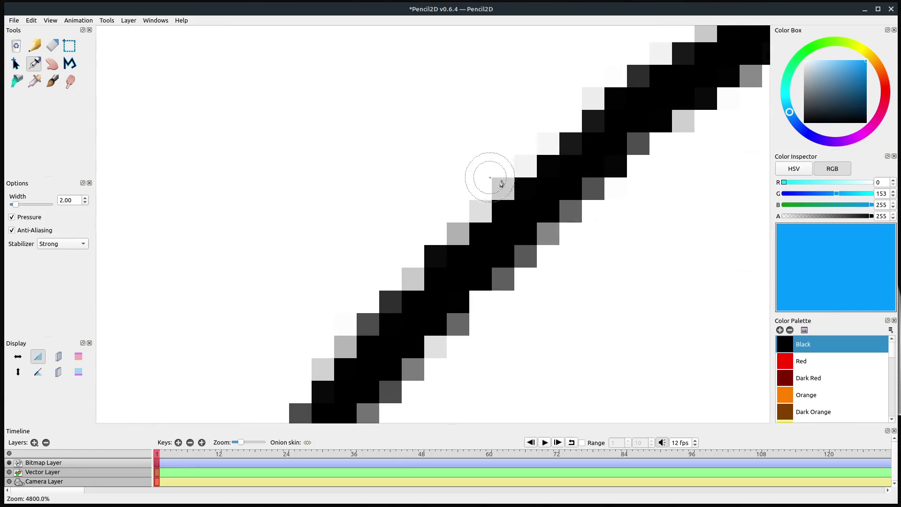
pyautogui.scroll(3, 506, 209)
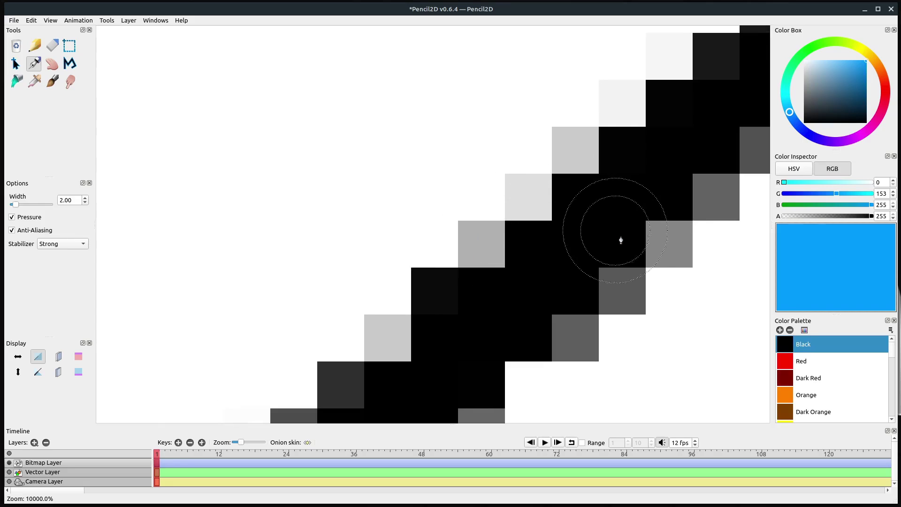
pyautogui.scroll(-10, 610, 237)
pyautogui.scroll(-6, 500, 303)
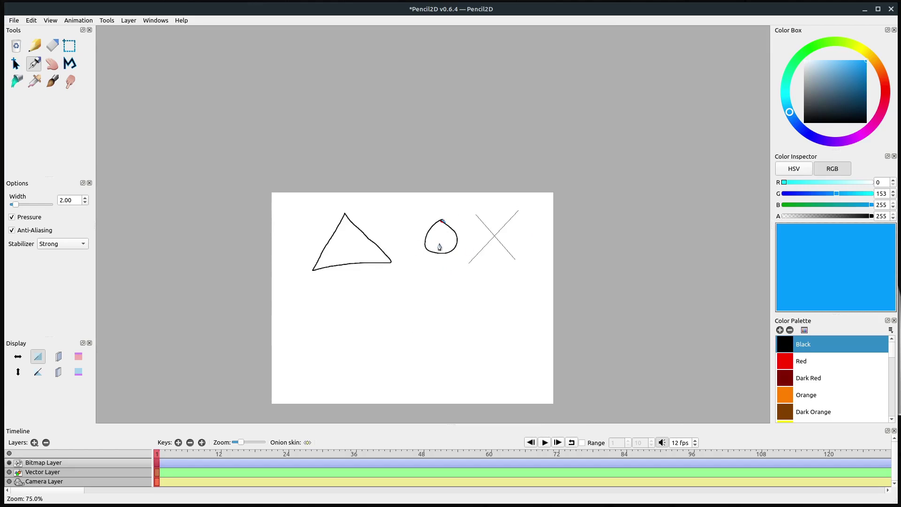
pyautogui.scroll(10, 477, 247)
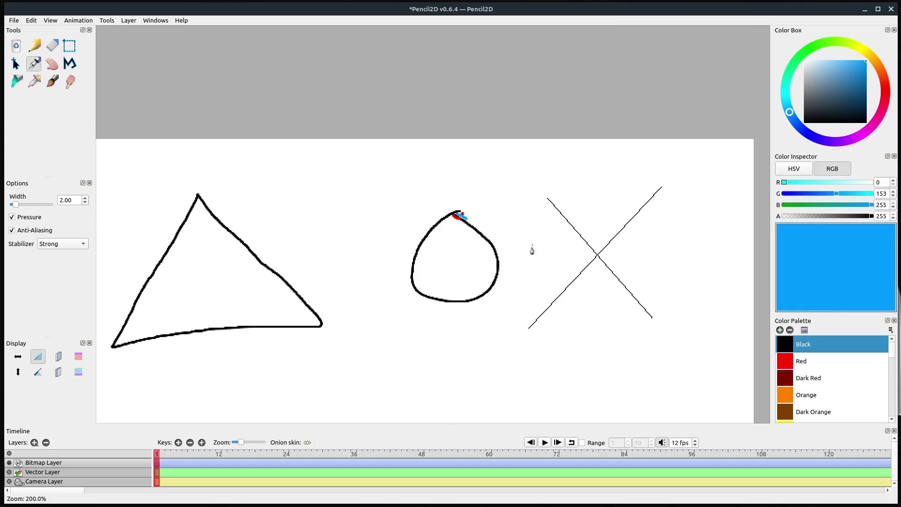
pyautogui.scroll(-4, 259, 278)
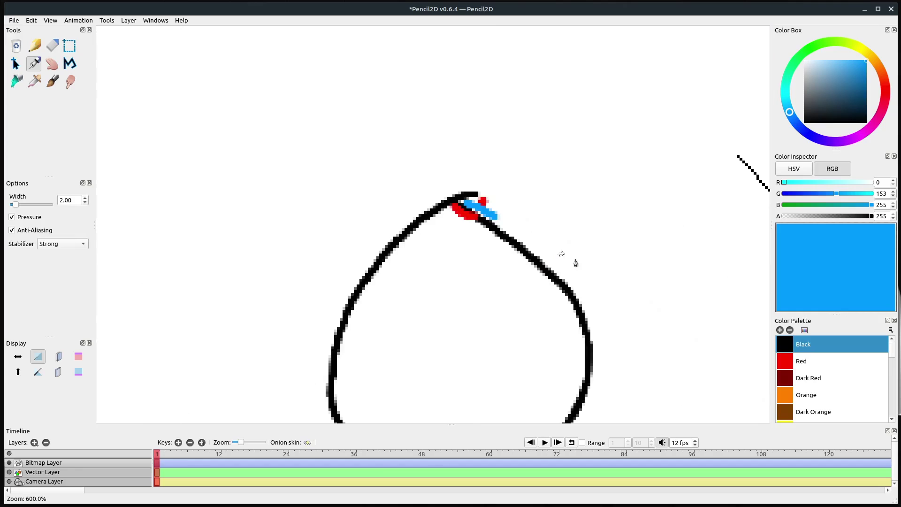
pyautogui.moveTo(606, 261); pyautogui.dragTo(244, 236)
pyautogui.scroll(3, 520, 299)
pyautogui.moveTo(642, 326); pyautogui.dragTo(454, 305)
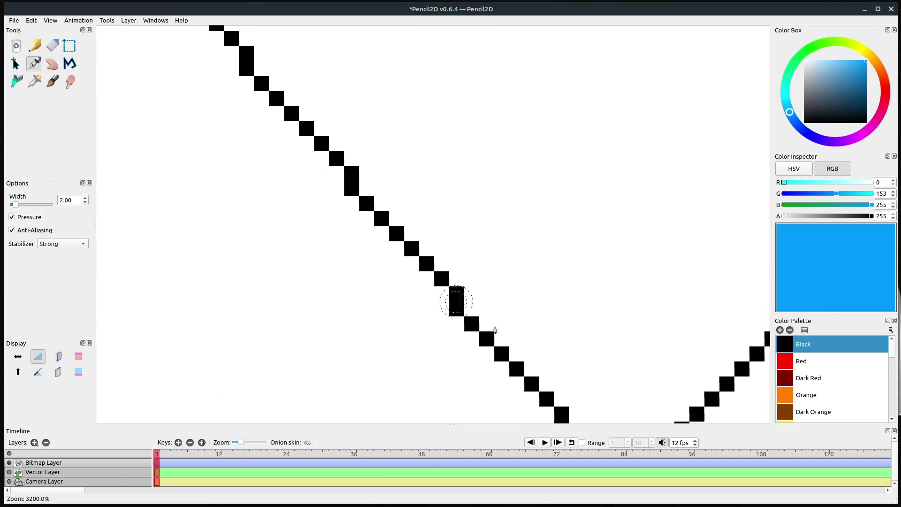
pyautogui.moveTo(558, 374); pyautogui.dragTo(398, 182)
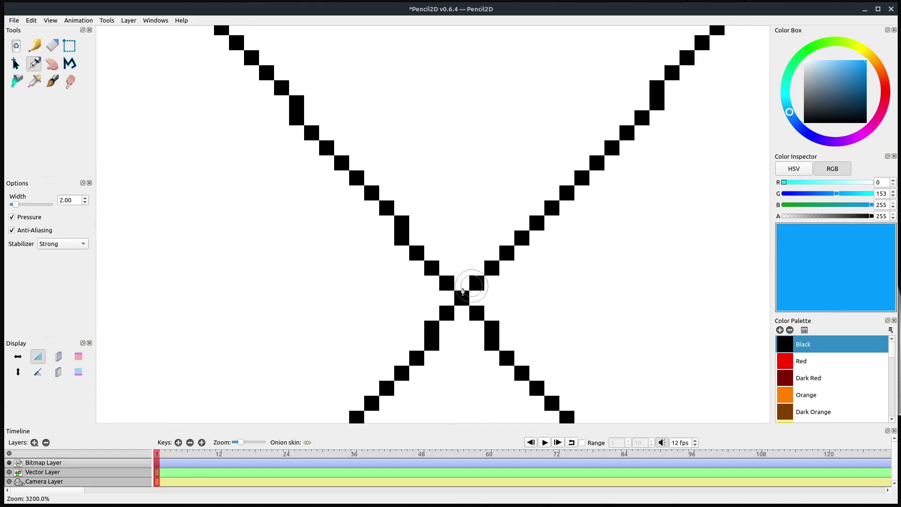
pyautogui.scroll(-10, 462, 291)
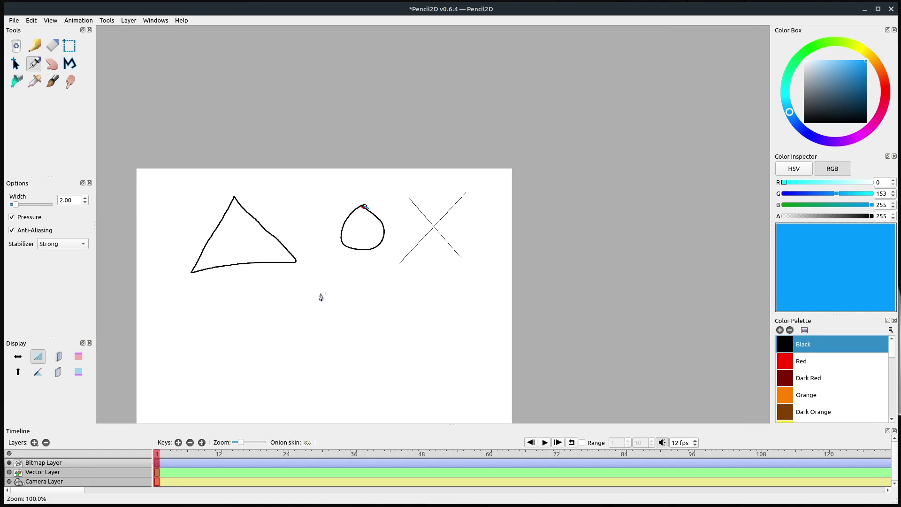
# On the Vector Layer, draw a triangle and a loop below the first triangle and circle.
pyautogui.moveTo(301, 297); pyautogui.dragTo(382, 222)
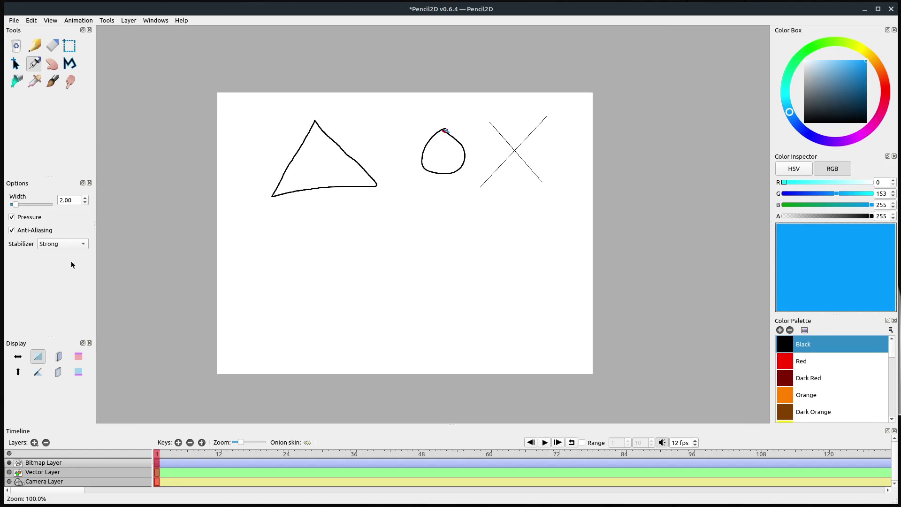
pyautogui.click(37, 475)
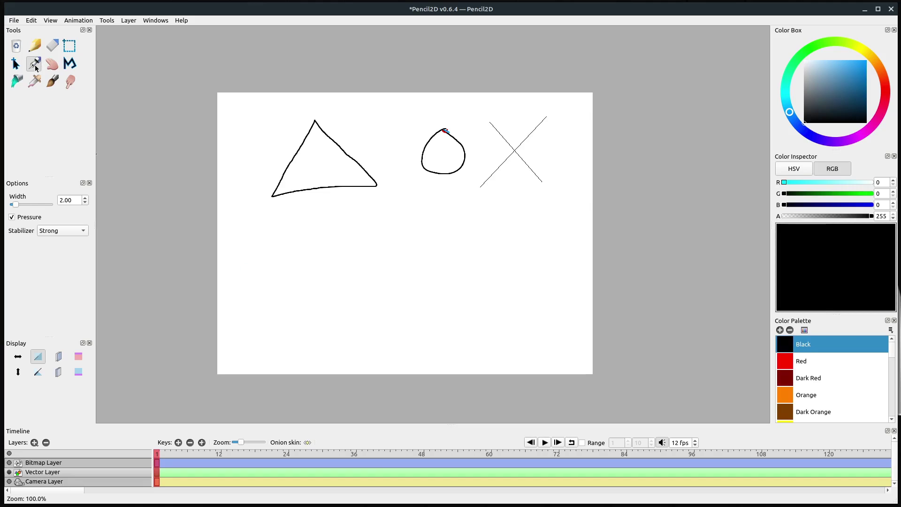
pyautogui.moveTo(316, 242)
pyautogui.mouseDown()
pyautogui.moveTo(263, 320)
pyautogui.moveTo(369, 309)
pyautogui.moveTo(312, 234)
pyautogui.mouseUp()
pyautogui.moveTo(412, 261)
pyautogui.mouseDown()
pyautogui.moveTo(462, 265)
pyautogui.moveTo(428, 237)
pyautogui.mouseUp()
# Draw the lower X as two crossing Polyline lines.
pyautogui.click(72, 68)
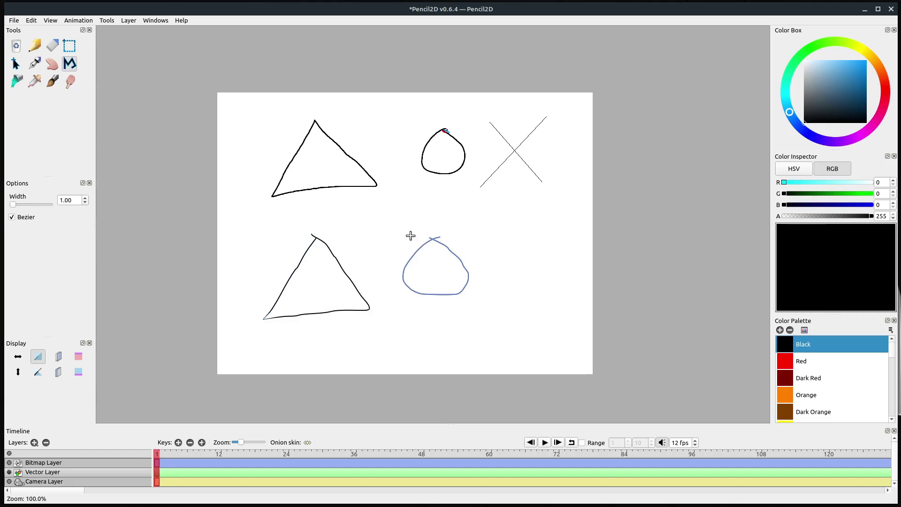
pyautogui.click(554, 230)
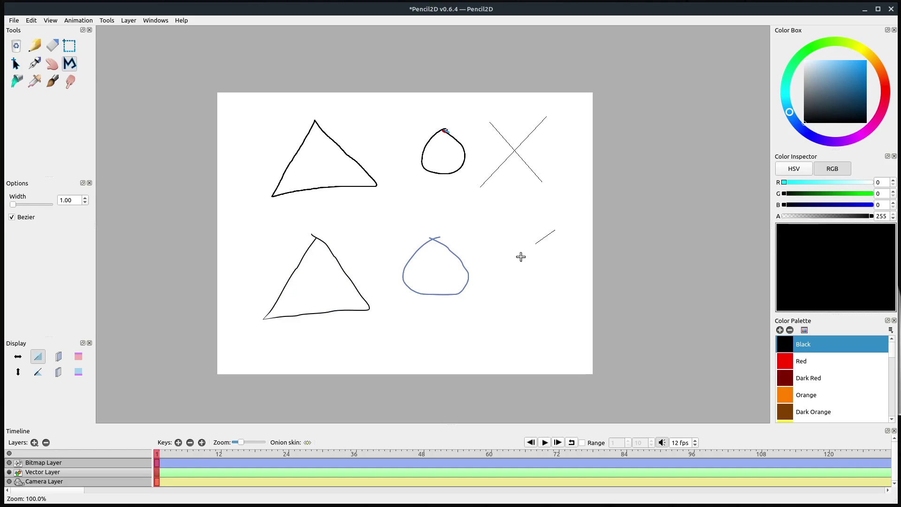
pyautogui.doubleClick(498, 307)
pyautogui.click(488, 237)
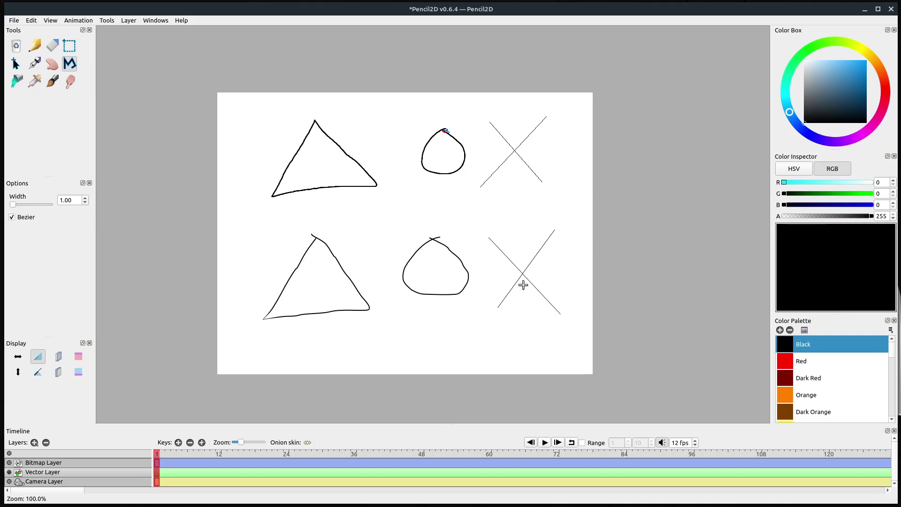
# Bring the lower triangle into view and bend a control point of its left stroke with Smudge.
pyautogui.scroll(15, 523, 285)
pyautogui.press('h')
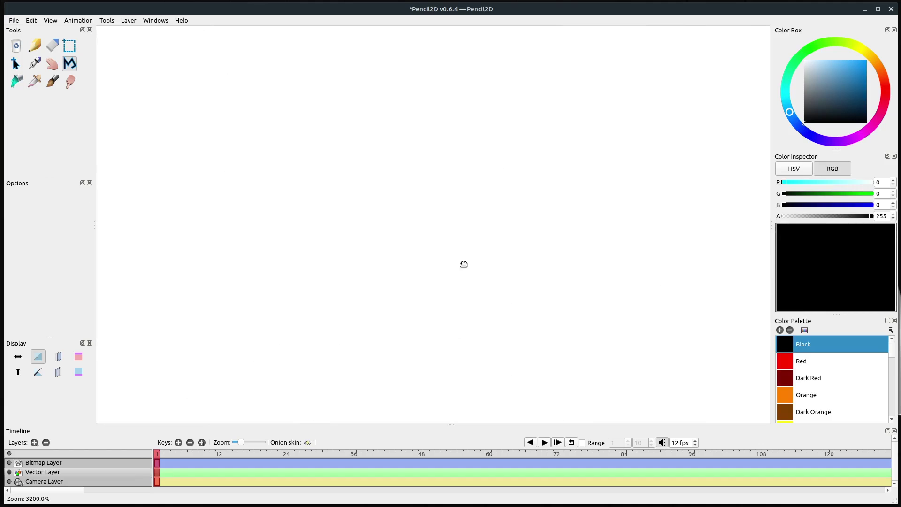
pyautogui.moveTo(464, 264); pyautogui.dragTo(470, 146)
pyautogui.moveTo(479, 337); pyautogui.dragTo(451, 107)
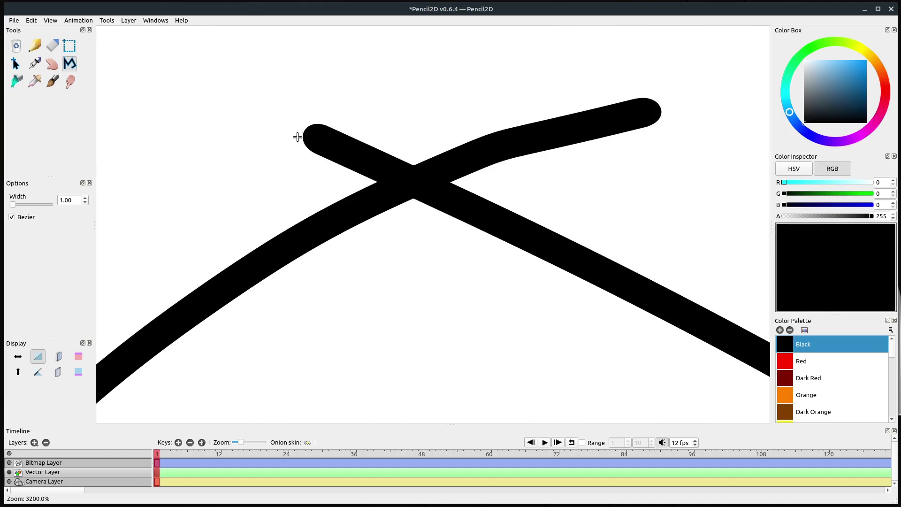
pyautogui.scroll(-3, 631, 261)
pyautogui.moveTo(221, 292); pyautogui.dragTo(593, 148)
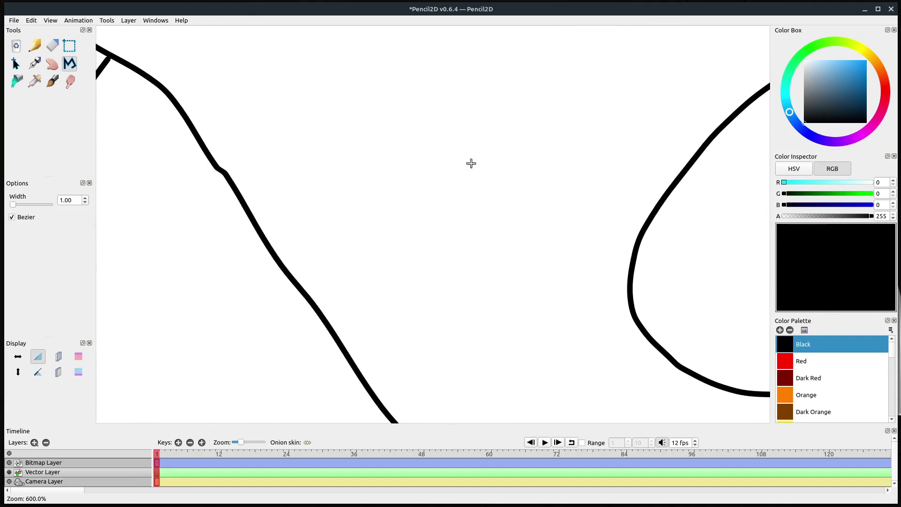
pyautogui.moveTo(278, 137); pyautogui.dragTo(572, 224)
pyautogui.press('h')
pyautogui.moveTo(497, 156); pyautogui.dragTo(565, 130)
pyautogui.press('y')
pyautogui.scroll(-1, 444, 169)
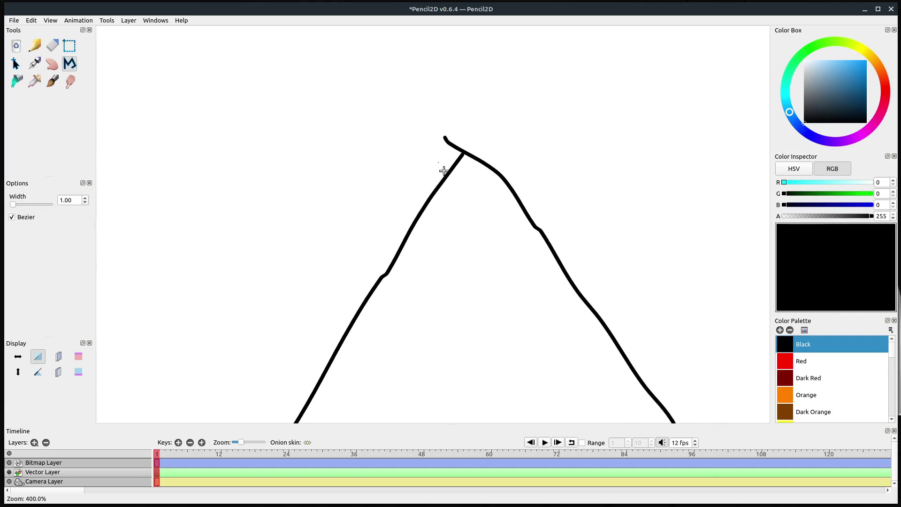
pyautogui.scroll(2, 490, 187)
pyautogui.scroll(-1, 502, 169)
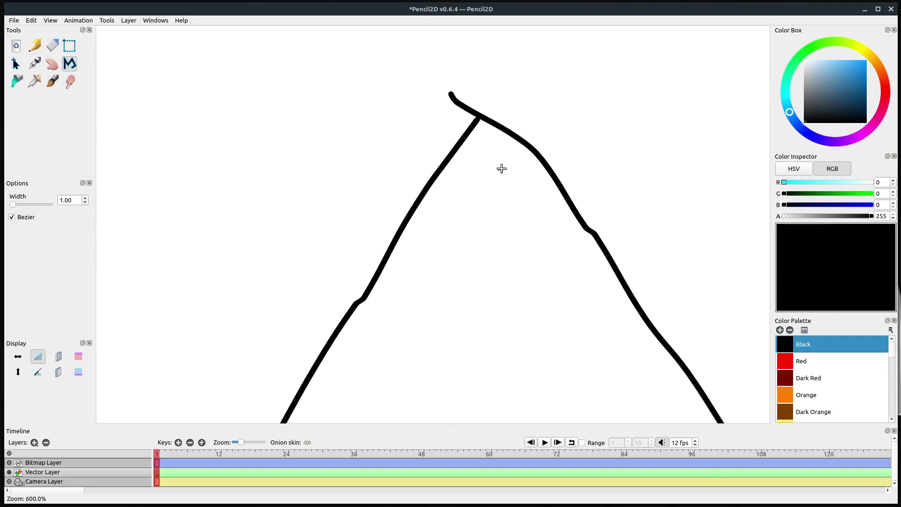
pyautogui.click(71, 83)
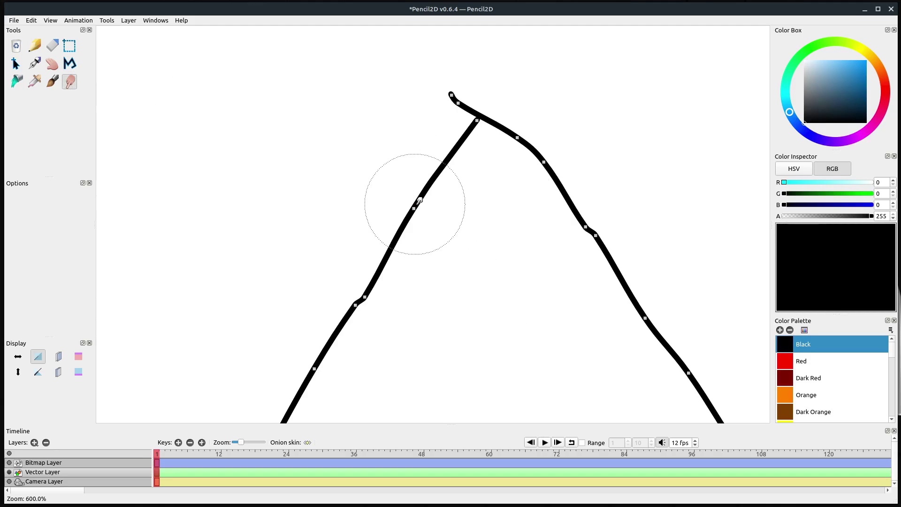
pyautogui.moveTo(419, 202)
pyautogui.mouseDown()
pyautogui.moveTo(396, 191)
pyautogui.moveTo(404, 185)
pyautogui.mouseUp()
# Reshape the left stroke's curve further and pull its top end up and left.
pyautogui.scroll(6, 390, 247)
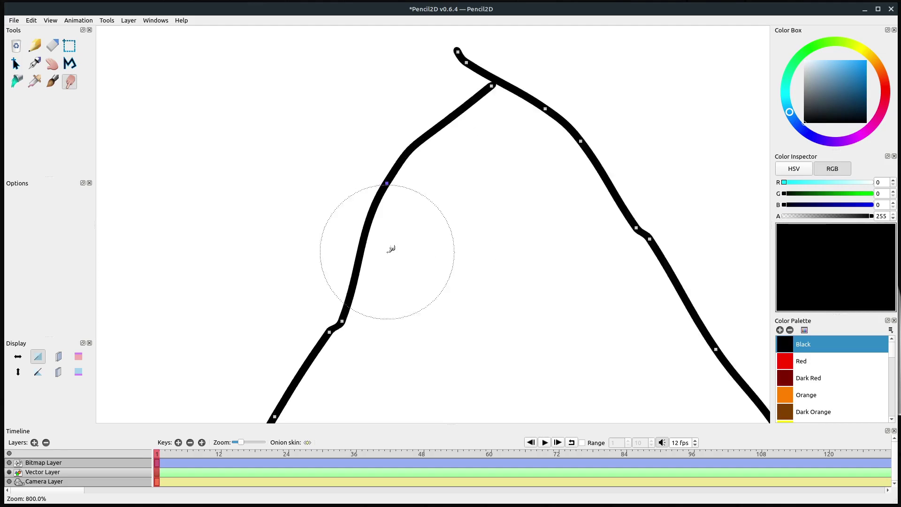
pyautogui.scroll(-3, 390, 247)
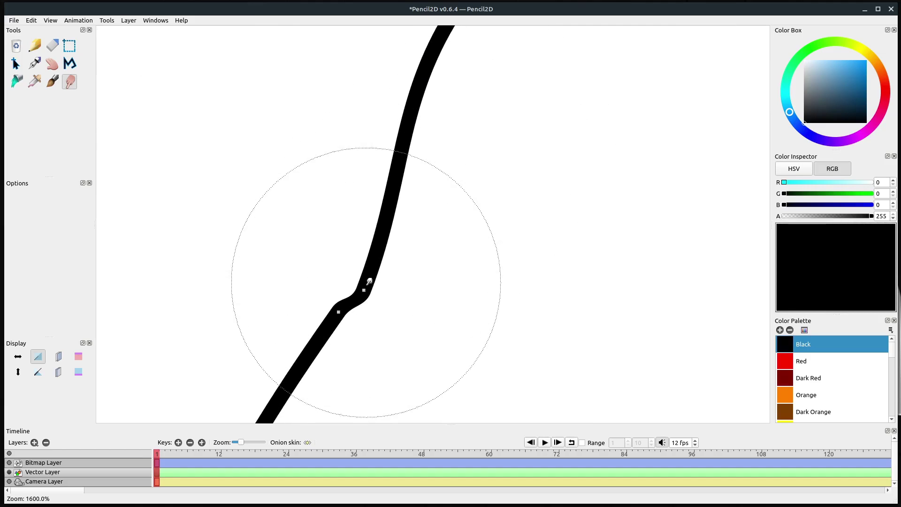
pyautogui.moveTo(364, 289); pyautogui.dragTo(339, 253)
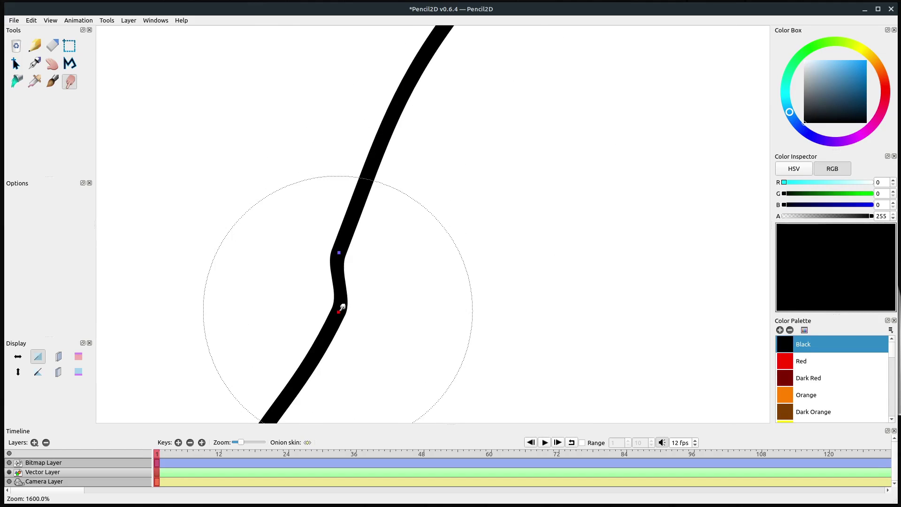
pyautogui.moveTo(338, 311)
pyautogui.mouseDown()
pyautogui.moveTo(391, 328)
pyautogui.moveTo(402, 305)
pyautogui.mouseUp()
pyautogui.scroll(-3, 406, 297)
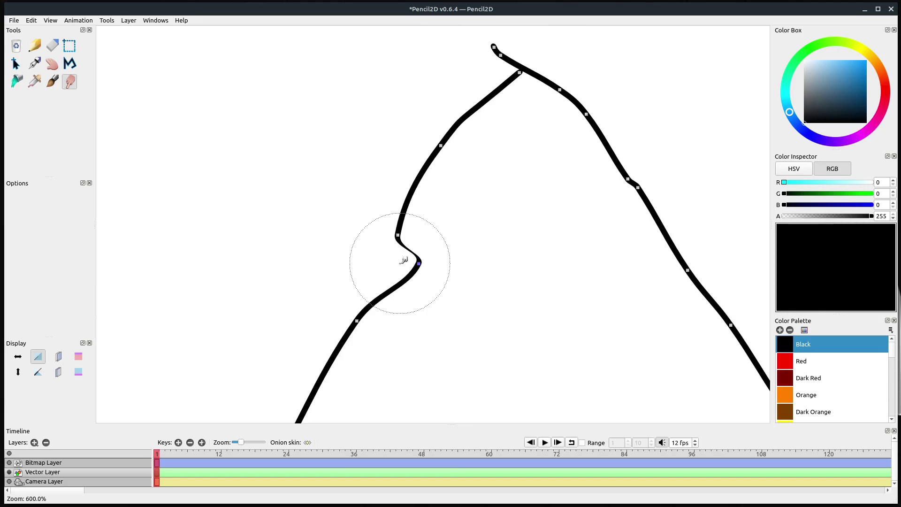
pyautogui.scroll(7, 404, 258)
pyautogui.moveTo(287, 318); pyautogui.dragTo(462, 152)
pyautogui.moveTo(355, 295); pyautogui.dragTo(398, 203)
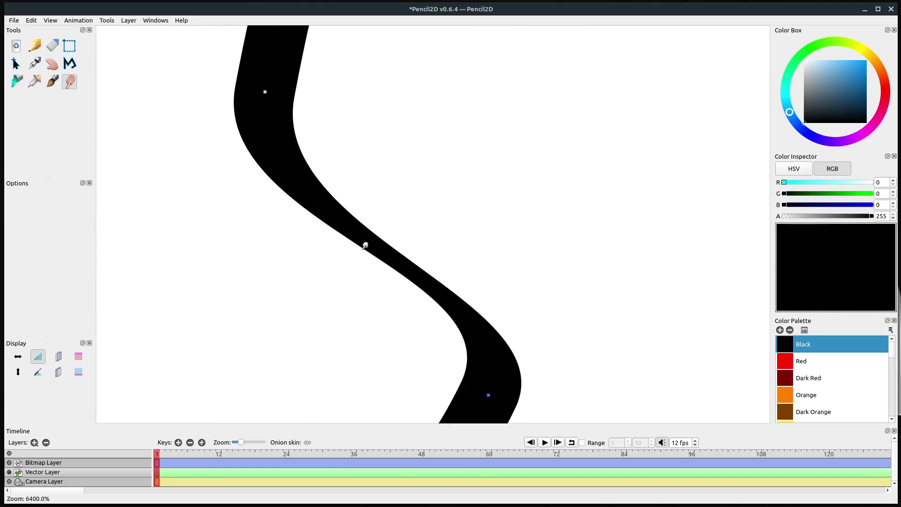
pyautogui.scroll(-3, 304, 179)
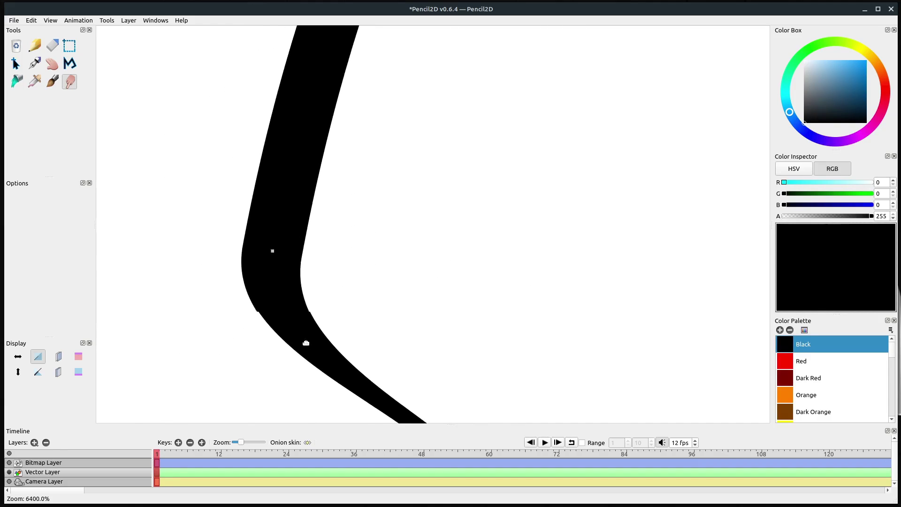
pyautogui.scroll(-1, 405, 215)
pyautogui.scroll(1, 404, 215)
pyautogui.scroll(-4, 401, 217)
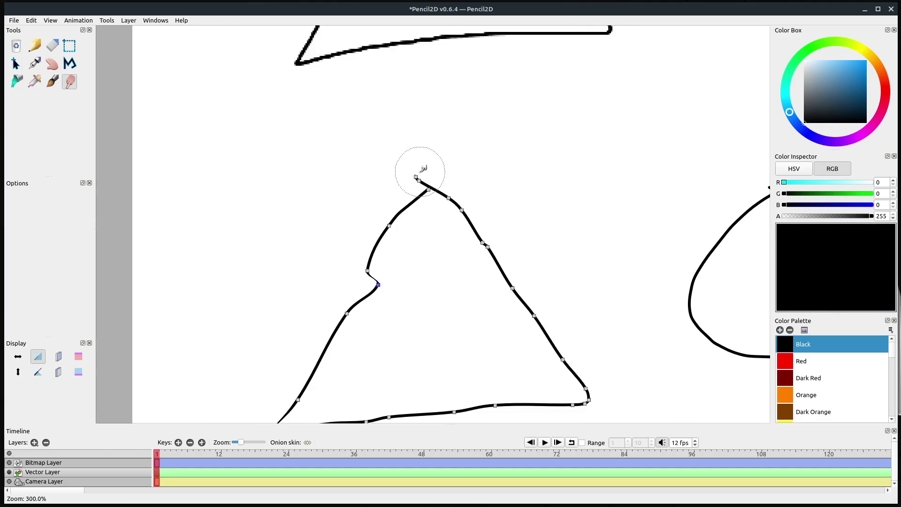
pyautogui.moveTo(415, 175)
pyautogui.mouseDown()
pyautogui.moveTo(391, 144)
pyautogui.moveTo(331, 173)
pyautogui.mouseUp()
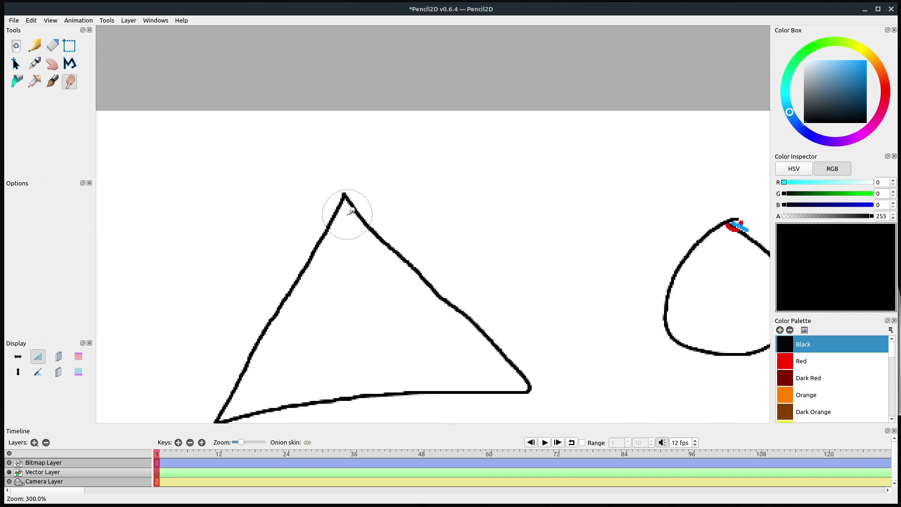
# On the Bitmap Layer, smudge the upper triangle's apex into a soft grey blur.
pyautogui.scroll(2, 346, 206)
pyautogui.click(23, 463)
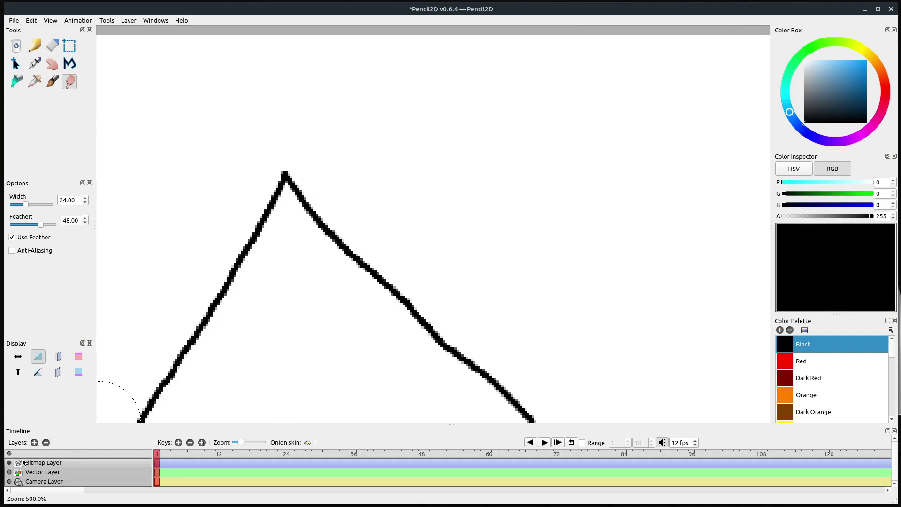
pyautogui.moveTo(305, 169); pyautogui.dragTo(247, 246)
pyautogui.scroll(6, 288, 225)
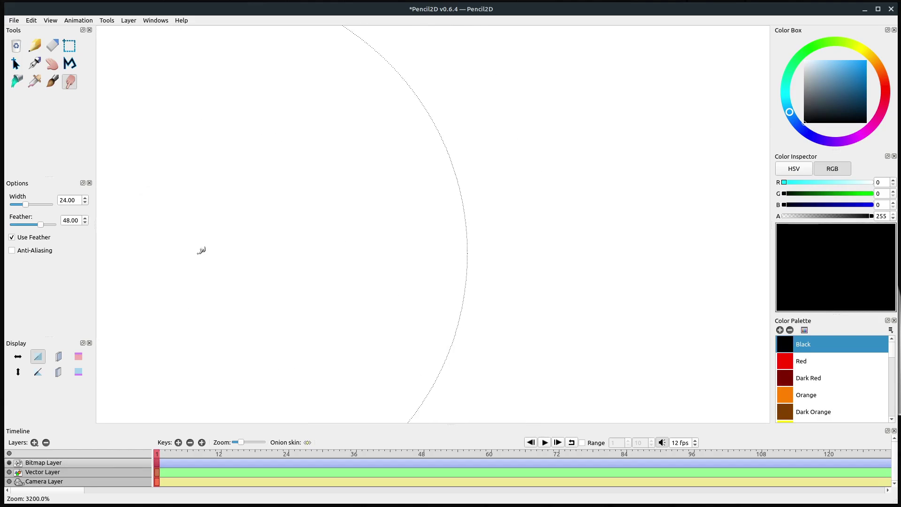
pyautogui.scroll(3, 346, 185)
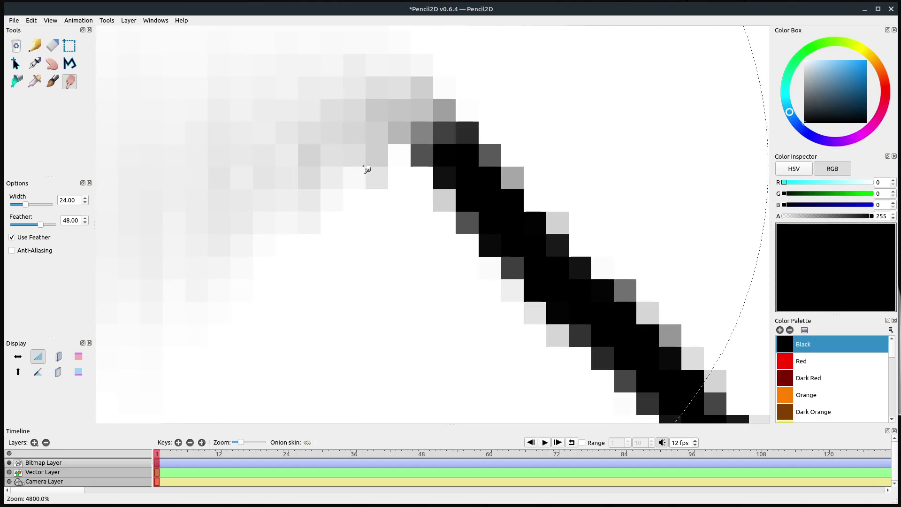
pyautogui.scroll(-5, 378, 197)
pyautogui.scroll(-4, 386, 253)
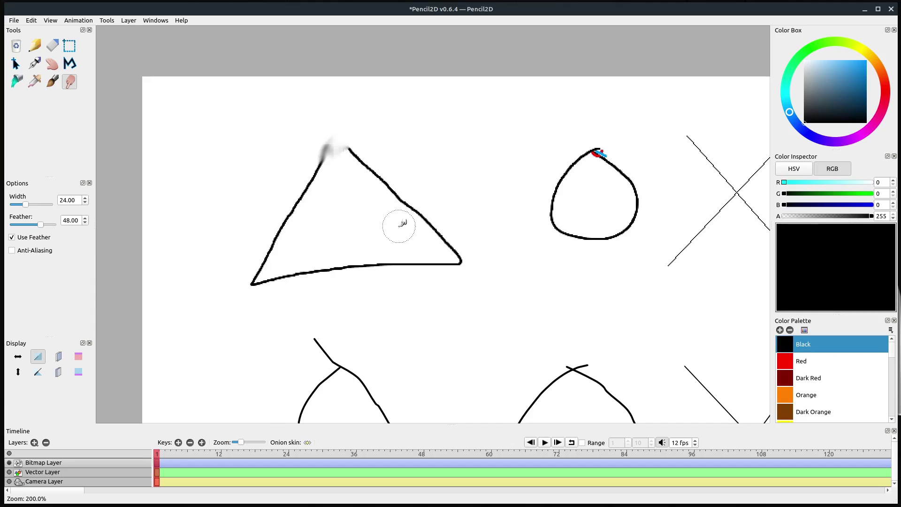
# On the Vector Layer, move the lower circle and drag the X toward the triangle.
pyautogui.scroll(-2, 430, 230)
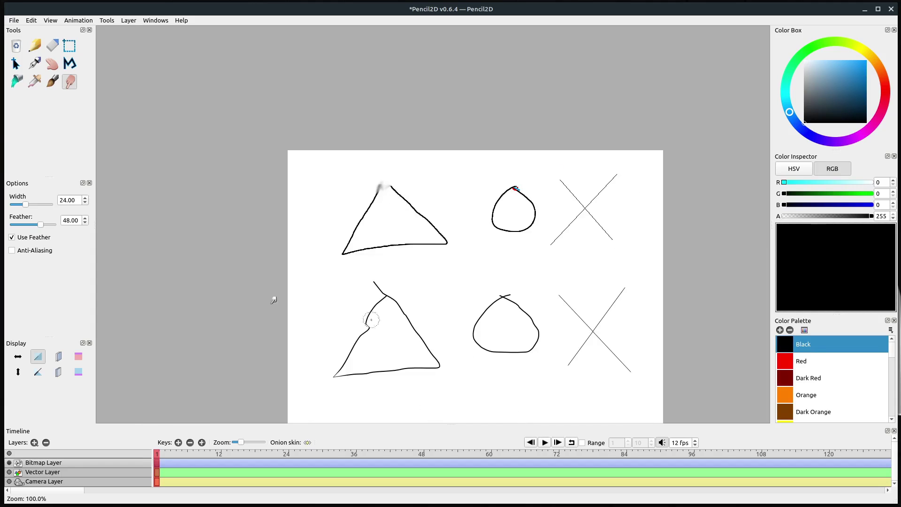
pyautogui.click(50, 472)
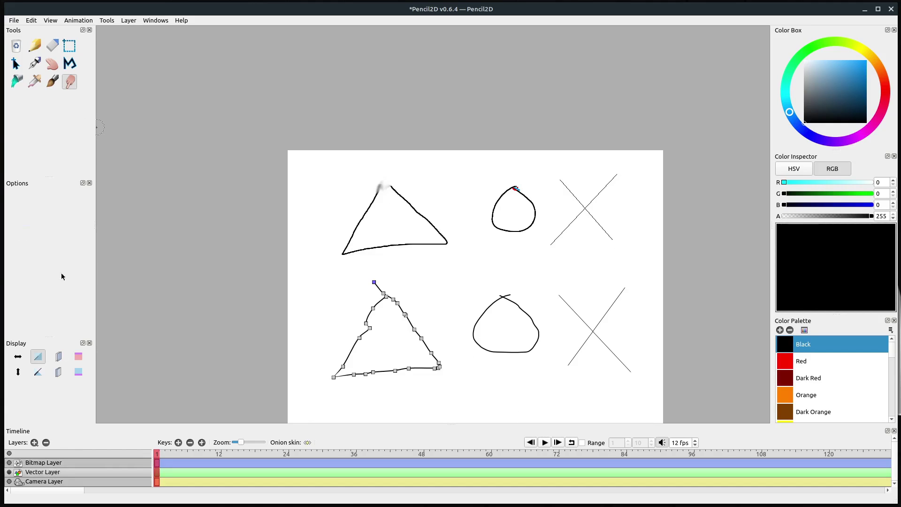
pyautogui.click(16, 70)
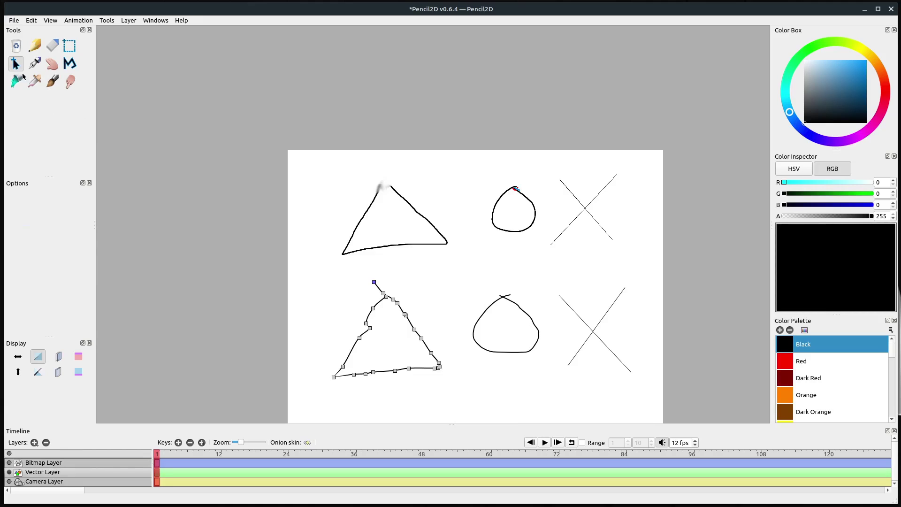
pyautogui.click(477, 323)
pyautogui.moveTo(478, 321); pyautogui.dragTo(451, 354)
pyautogui.click(595, 336)
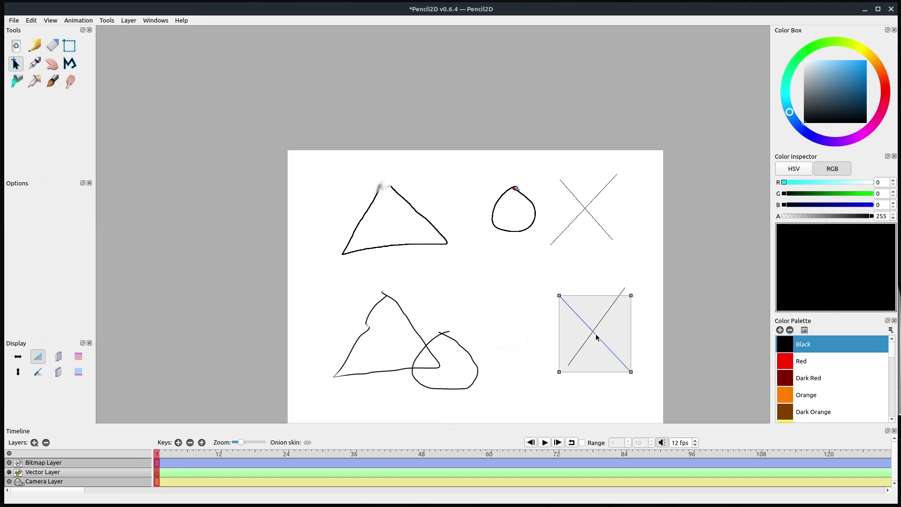
pyautogui.moveTo(595, 336); pyautogui.dragTo(417, 357)
pyautogui.click(539, 333)
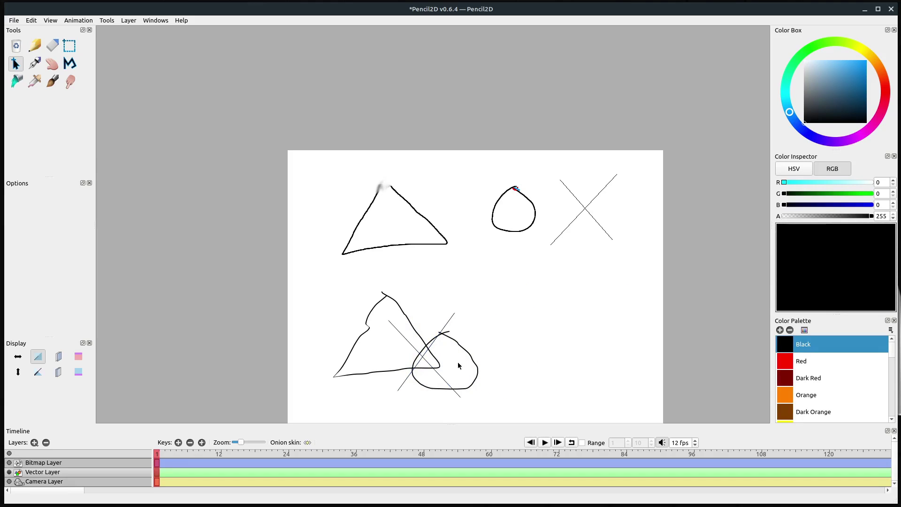
# Shift the circle and X right together, leaving the circle at the far right.
pyautogui.click(423, 356)
pyautogui.moveTo(424, 357); pyautogui.dragTo(629, 326)
pyautogui.click(617, 314)
pyautogui.click(562, 323)
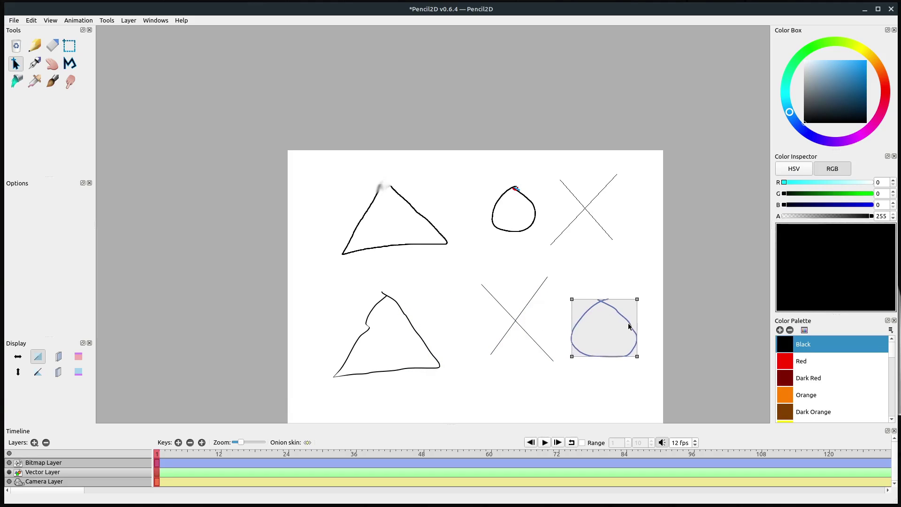
pyautogui.click(449, 274)
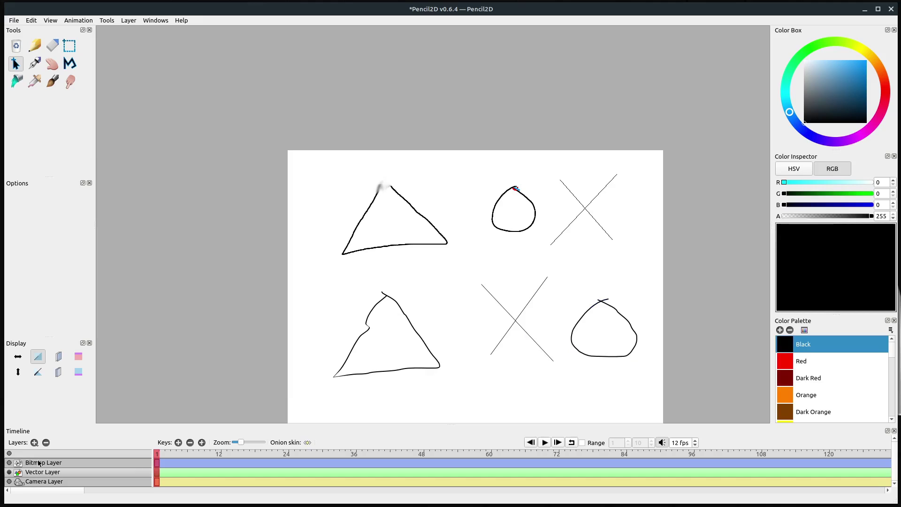
# Zoom to 200%, box-select the upper triangle and move it right onto the circle.
pyautogui.hotkey('ctrl', '=')
pyautogui.hotkey('ctrl', '=')
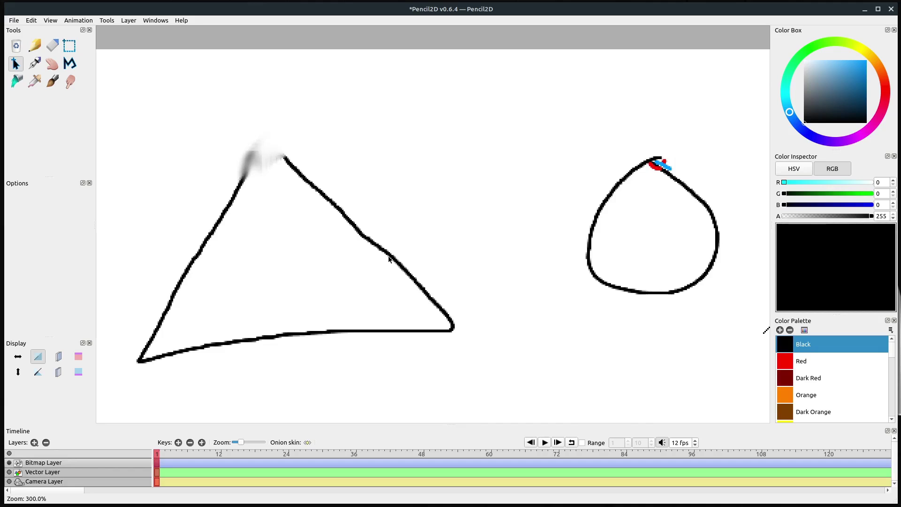
pyautogui.scroll(10, 389, 258)
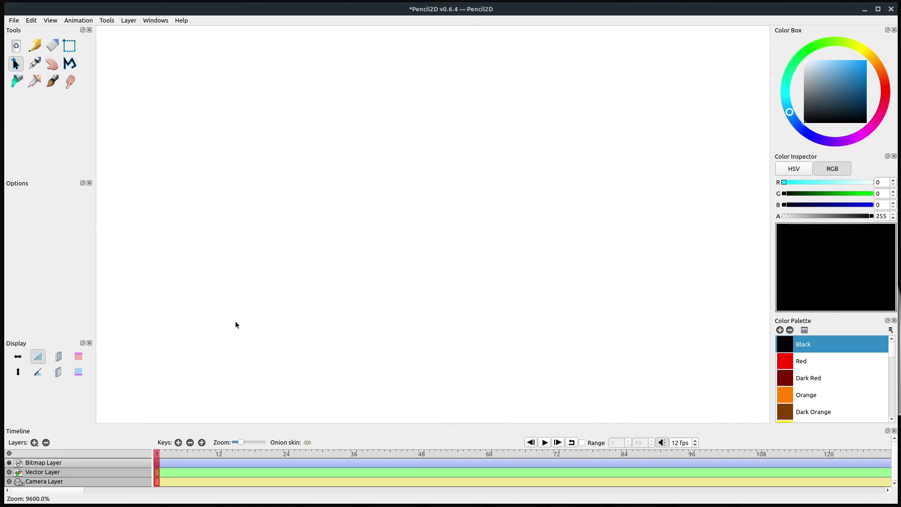
pyautogui.moveTo(236, 321); pyautogui.dragTo(594, 190)
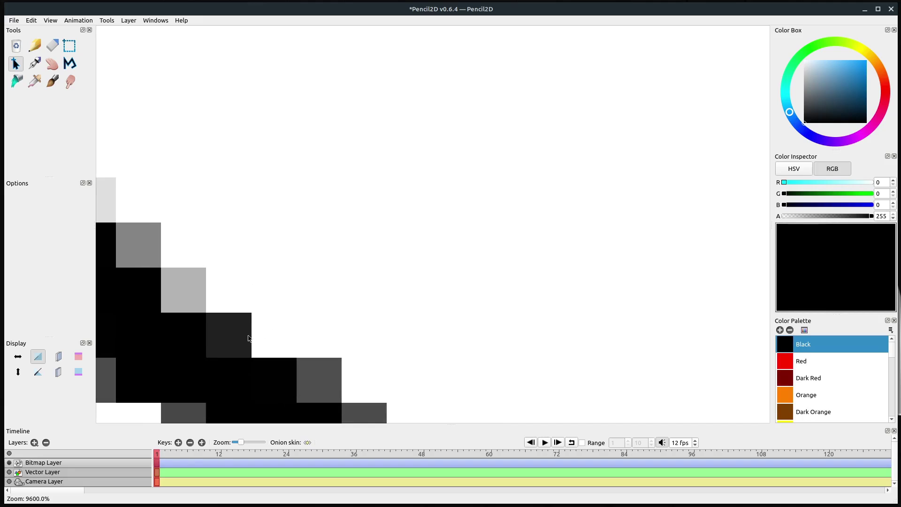
pyautogui.scroll(-11, 252, 347)
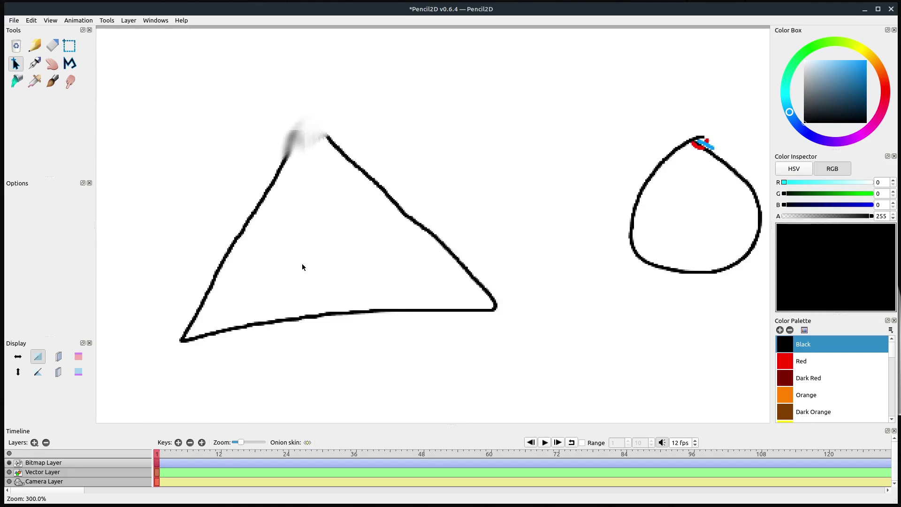
pyautogui.scroll(-1, 367, 245)
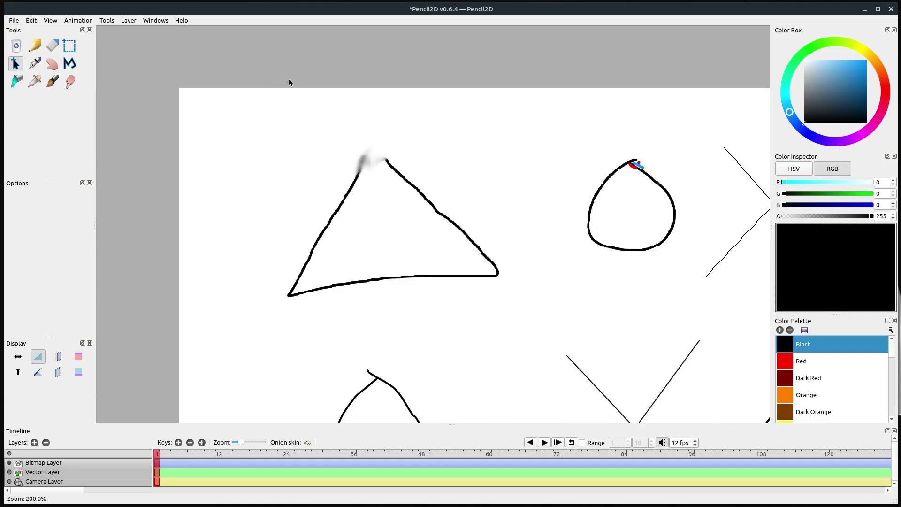
pyautogui.click(69, 47)
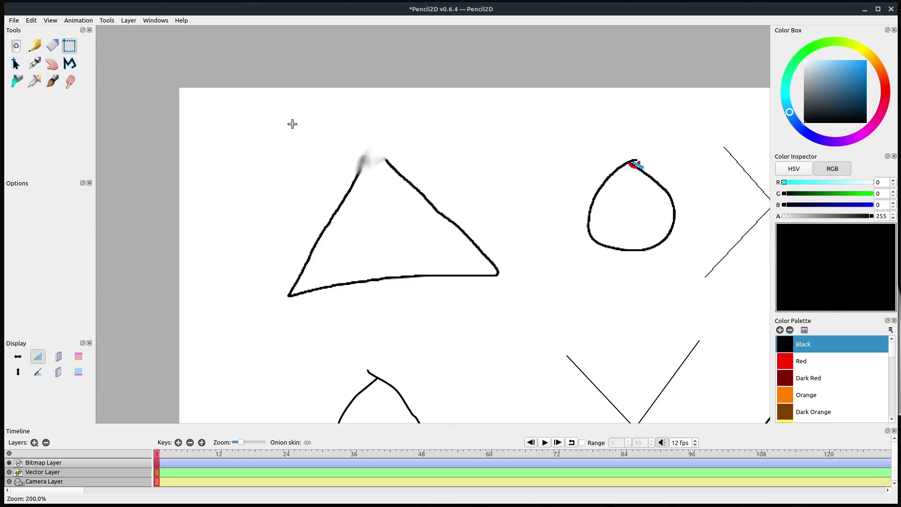
pyautogui.moveTo(266, 117); pyautogui.dragTo(529, 323)
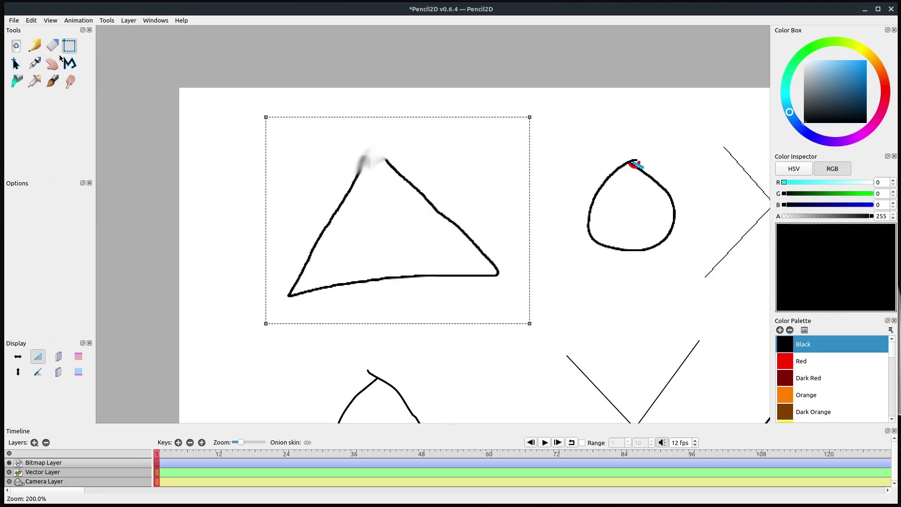
pyautogui.click(16, 63)
pyautogui.moveTo(400, 173); pyautogui.dragTo(572, 157)
# Box-select the upper X and move it left across the triangle and circle.
pyautogui.moveTo(713, 301); pyautogui.dragTo(477, 298)
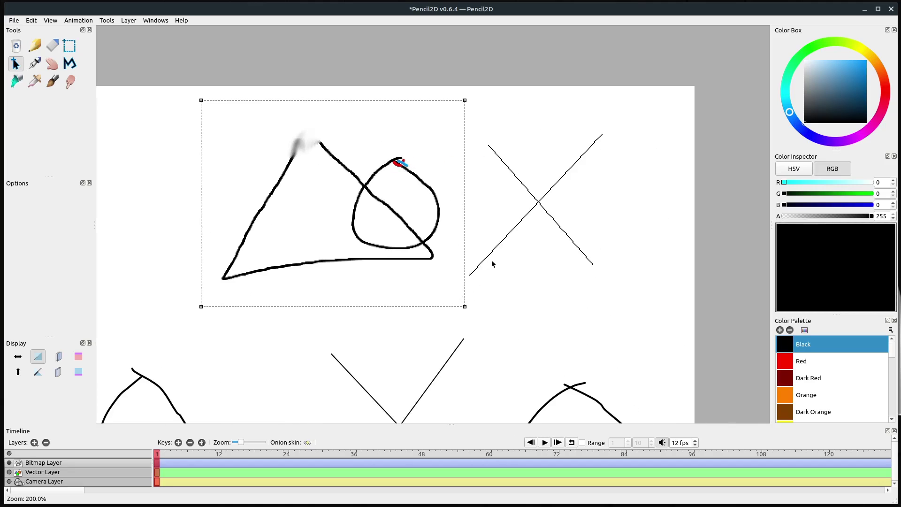
pyautogui.click(70, 46)
pyautogui.moveTo(627, 117); pyautogui.dragTo(459, 295)
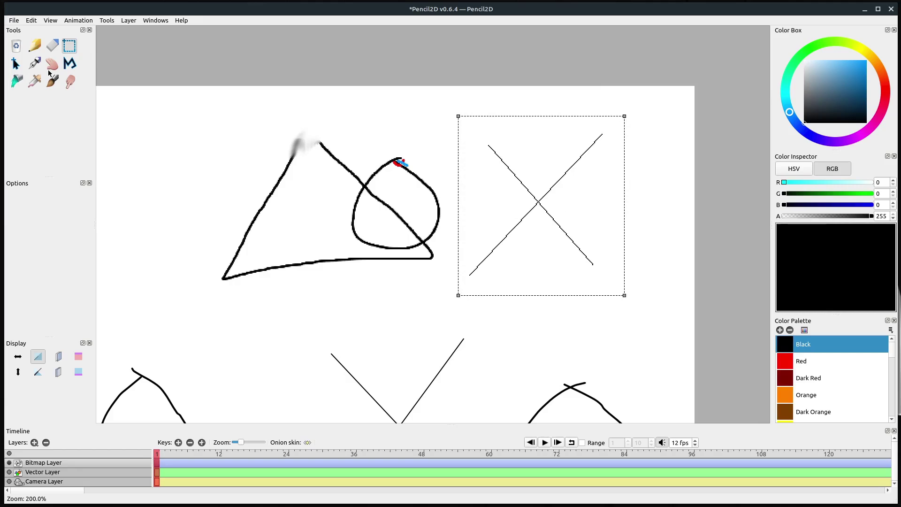
pyautogui.click(15, 64)
pyautogui.moveTo(540, 205); pyautogui.dragTo(370, 214)
pyautogui.click(517, 288)
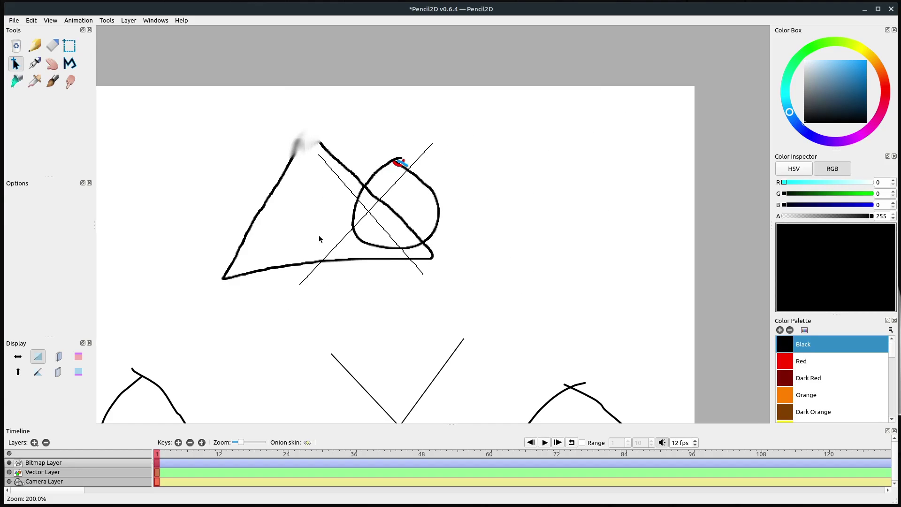
# Zoom in, box-select the area around the circle and X, and drag it right.
pyautogui.scroll(-3, 394, 321)
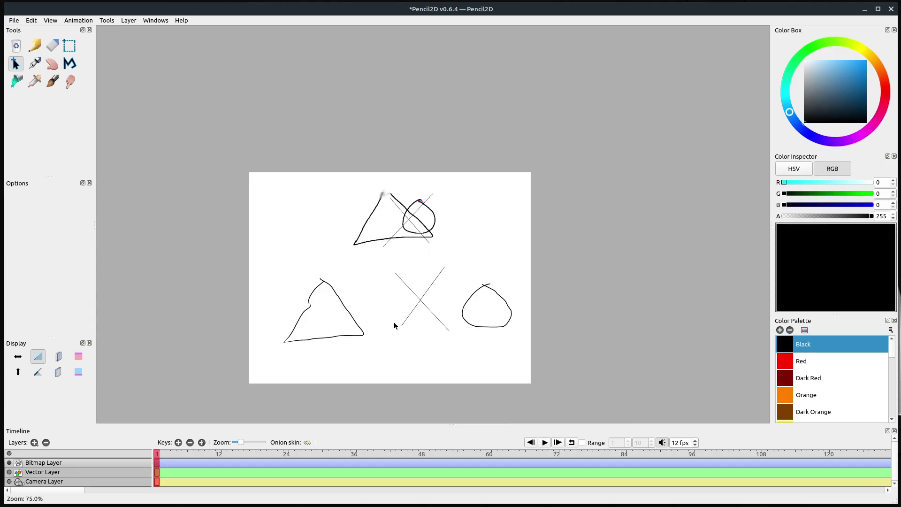
pyautogui.scroll(-1, 402, 316)
pyautogui.scroll(5, 402, 302)
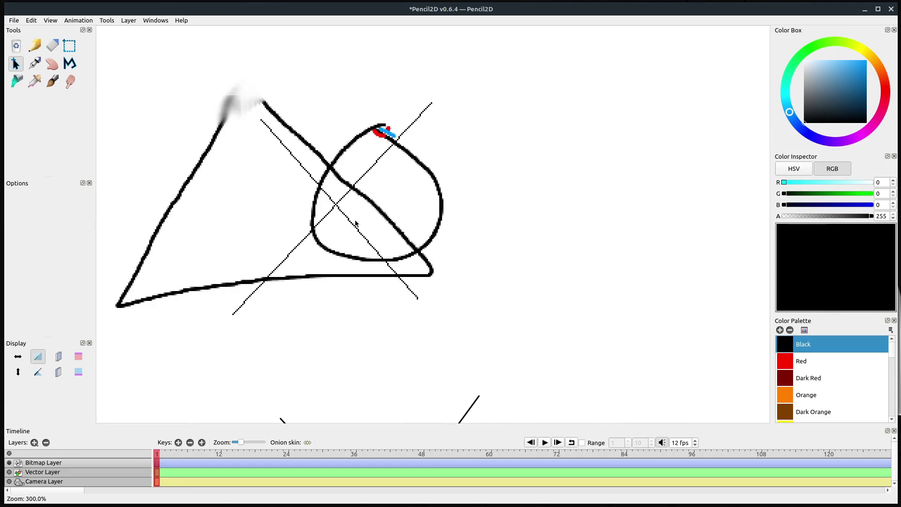
pyautogui.moveTo(354, 220); pyautogui.dragTo(425, 274)
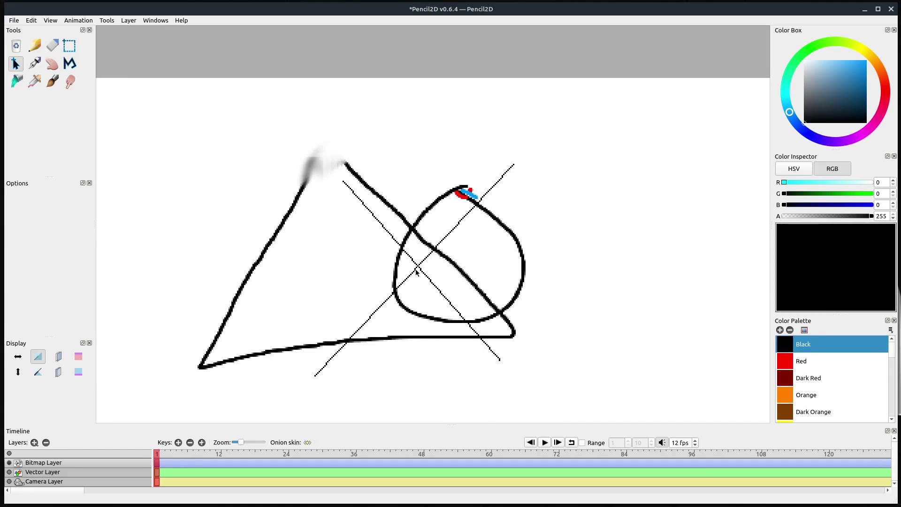
pyautogui.hotkey('ctrl', '=')
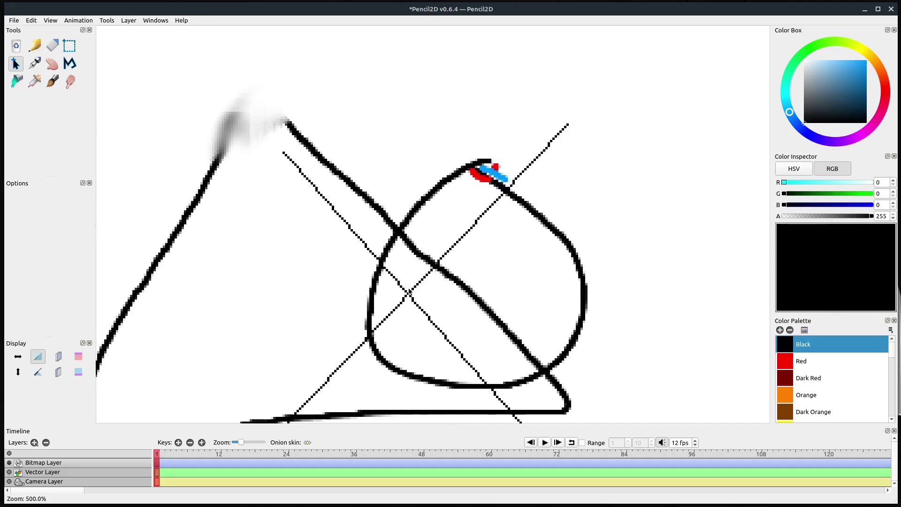
pyautogui.scroll(6, 410, 292)
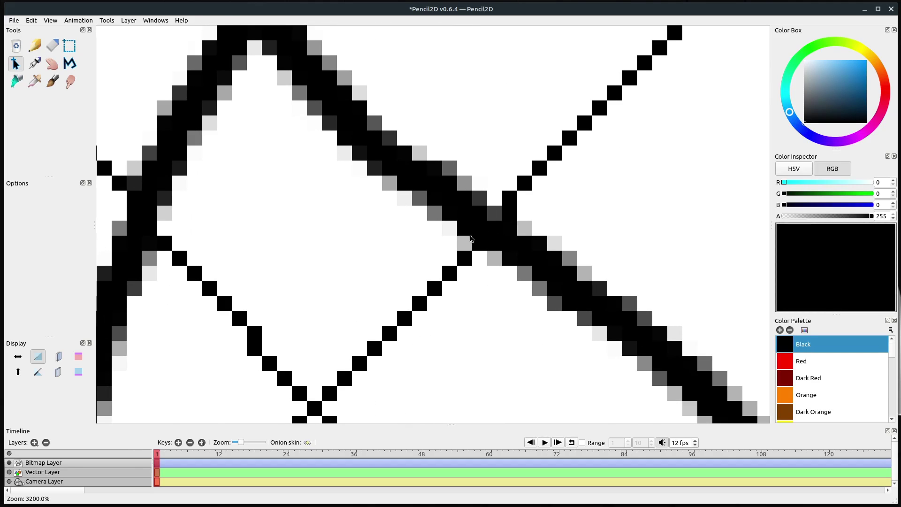
pyautogui.scroll(-4, 472, 239)
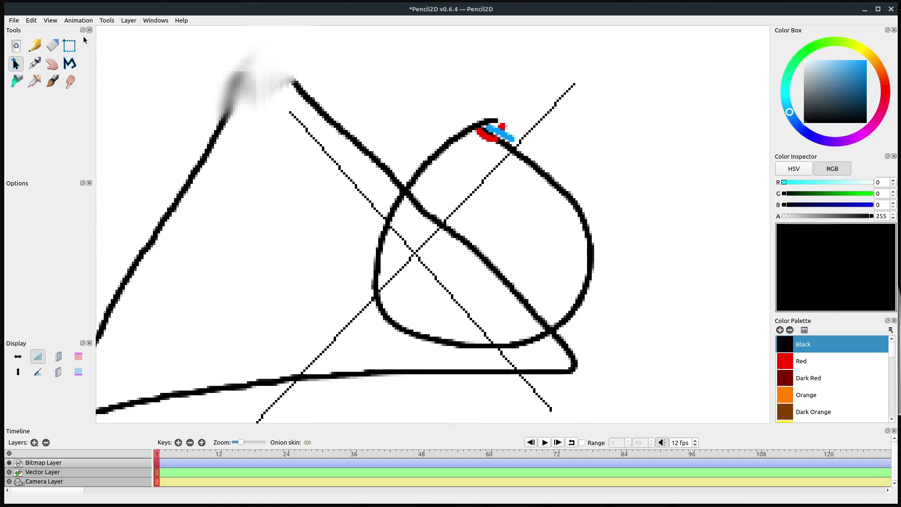
pyautogui.click(70, 45)
pyautogui.scroll(-1, 301, 157)
pyautogui.moveTo(415, 237); pyautogui.dragTo(421, 214)
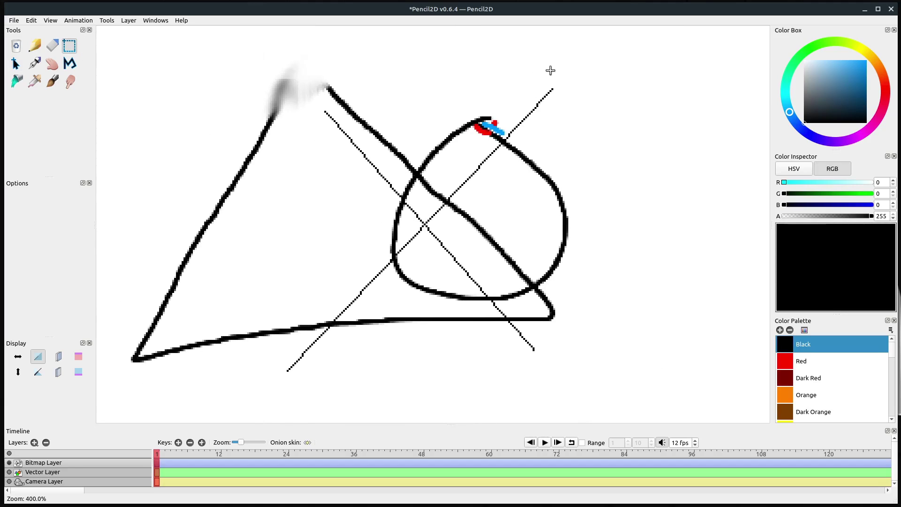
pyautogui.moveTo(565, 69); pyautogui.dragTo(270, 388)
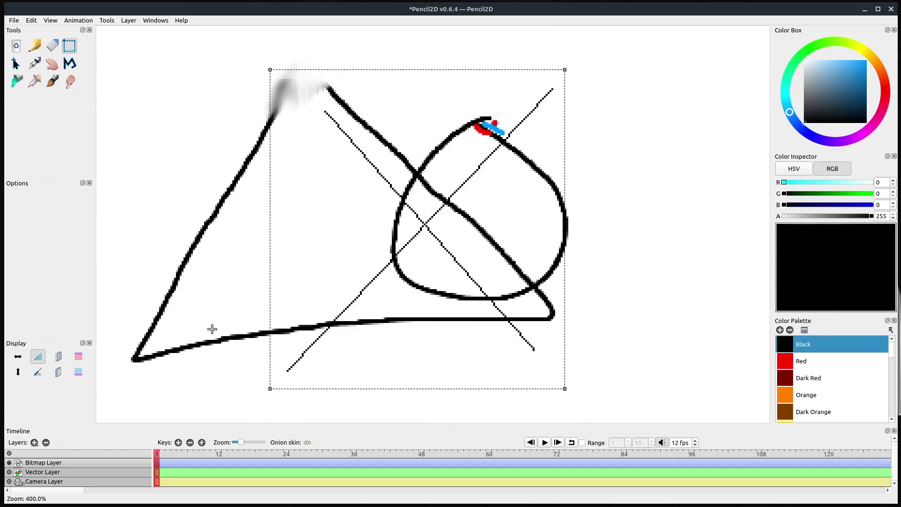
pyautogui.click(15, 63)
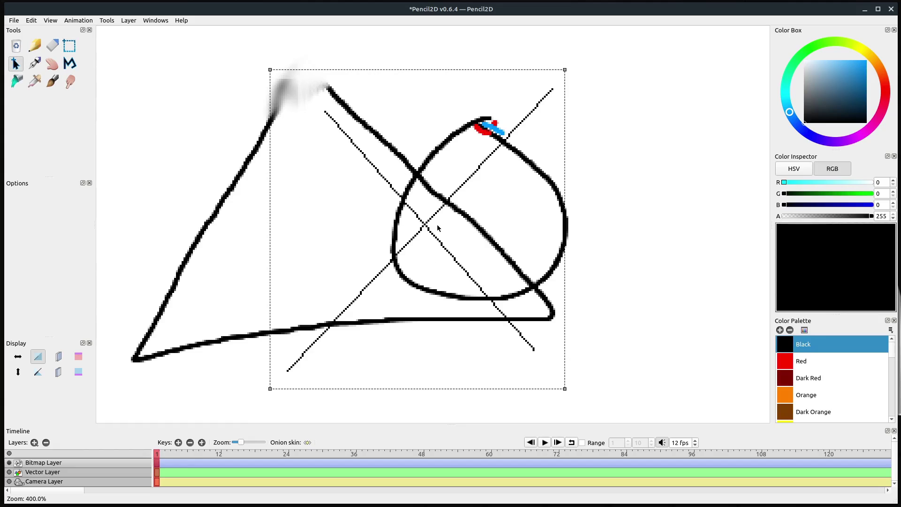
pyautogui.moveTo(425, 229)
pyautogui.mouseDown()
pyautogui.moveTo(569, 225)
pyautogui.moveTo(515, 215)
pyautogui.moveTo(413, 238)
pyautogui.moveTo(545, 232)
pyautogui.mouseUp()
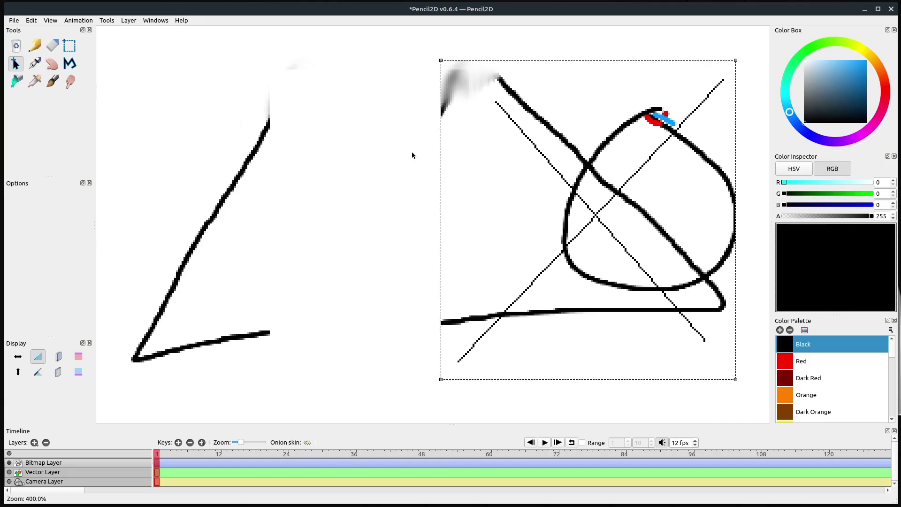
pyautogui.scroll(-3, 365, 235)
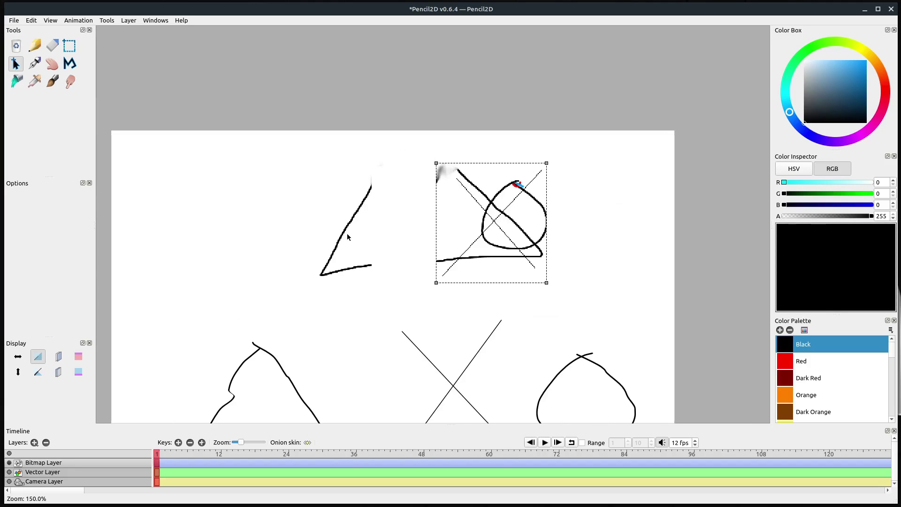
# Switch to the Vector Layer, answer No to drop the bitmap move, and drag the circle left.
pyautogui.hotkey('ctrl', 'Down')
pyautogui.hotkey('ctrl', 'Down')
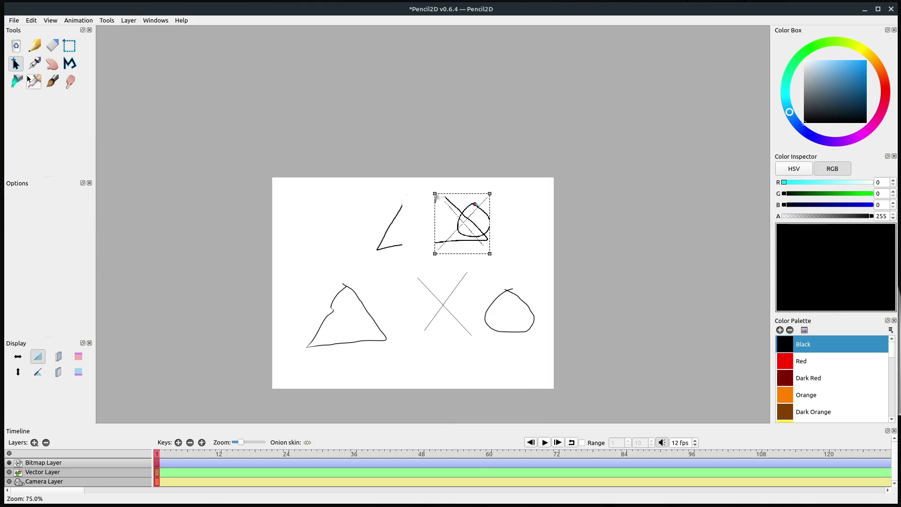
pyautogui.click(69, 474)
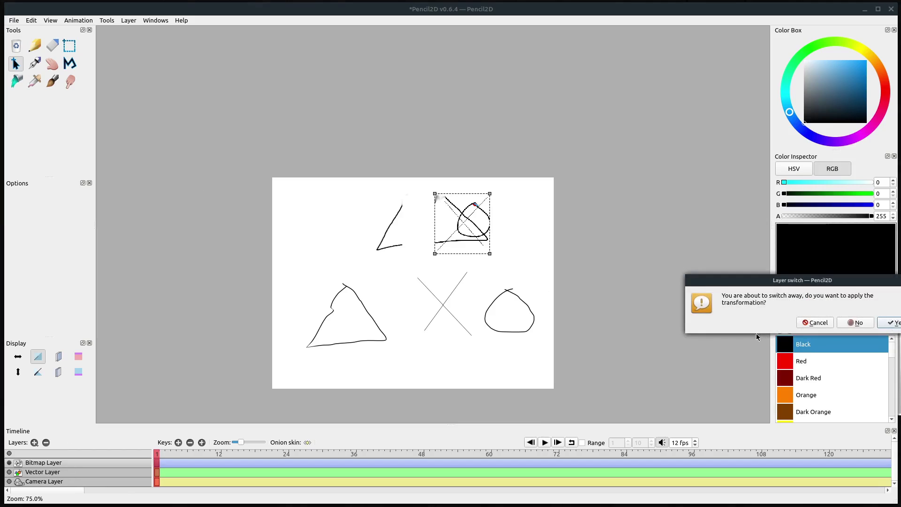
pyautogui.click(854, 323)
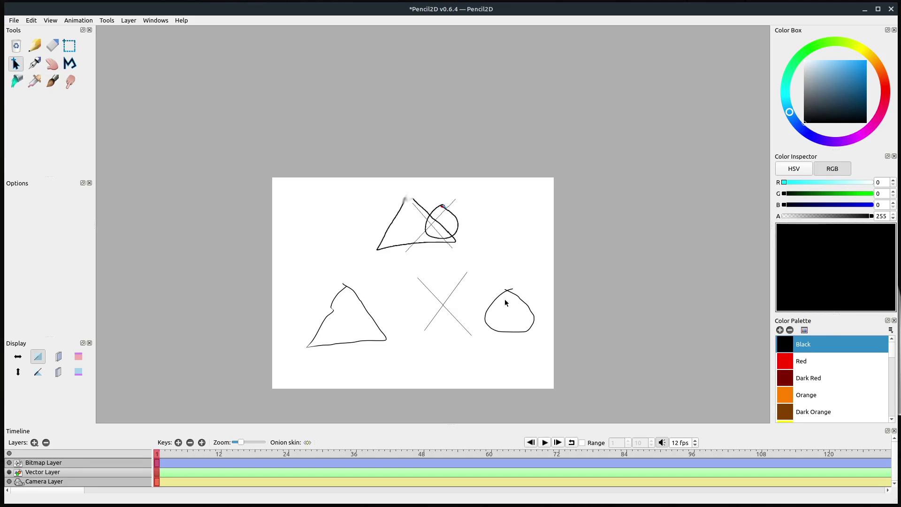
pyautogui.moveTo(494, 301); pyautogui.dragTo(402, 302)
pyautogui.scroll(4, 413, 369)
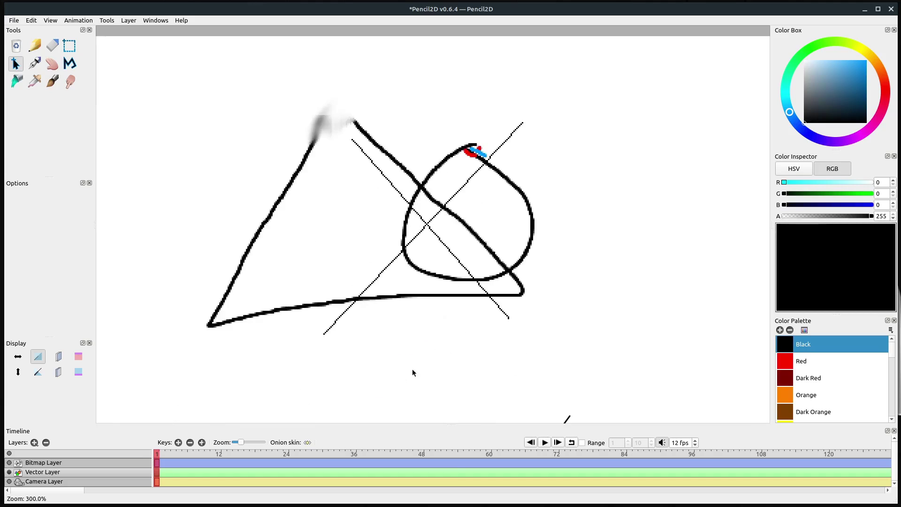
pyautogui.moveTo(412, 370); pyautogui.dragTo(473, 26)
# Adjust the vector circle's position and nudge the lower triangle slightly.
pyautogui.moveTo(485, 190); pyautogui.dragTo(556, 149)
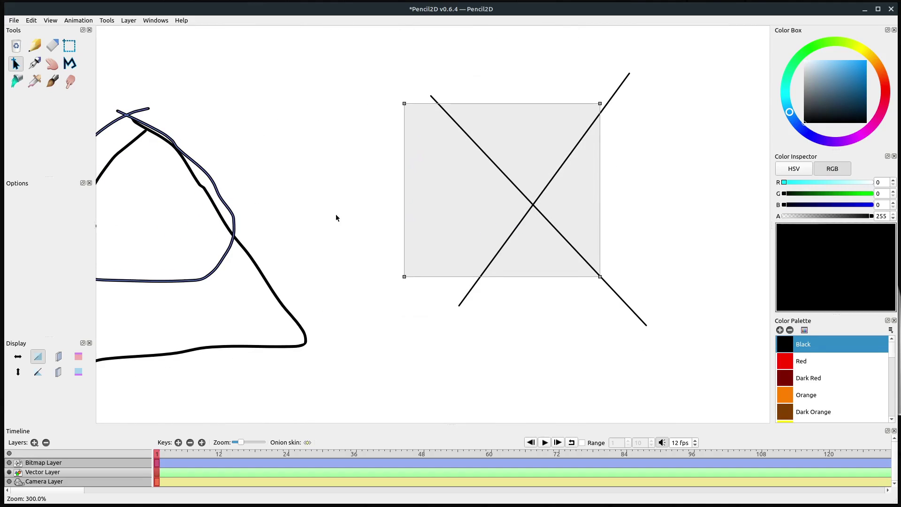
pyautogui.click(225, 227)
pyautogui.moveTo(338, 259)
pyautogui.mouseDown()
pyautogui.moveTo(488, 240)
pyautogui.moveTo(323, 259)
pyautogui.mouseUp()
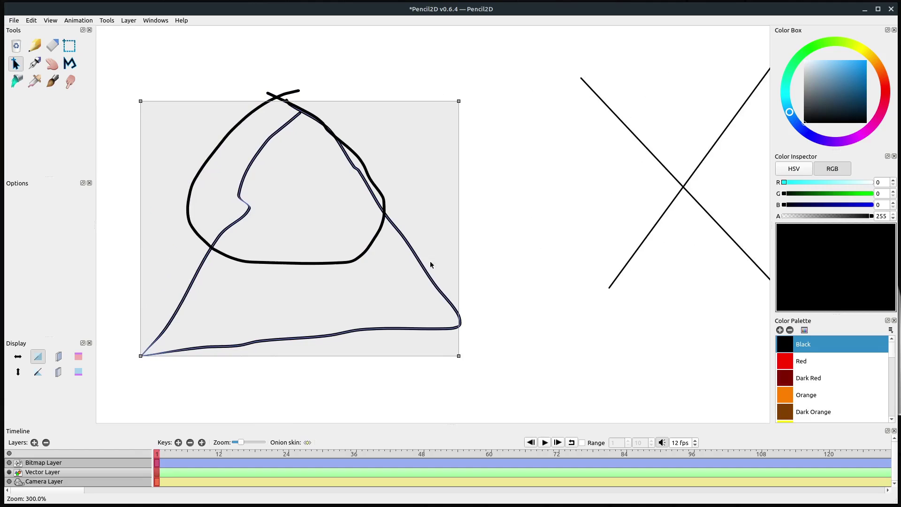
pyautogui.click(511, 214)
pyautogui.click(364, 255)
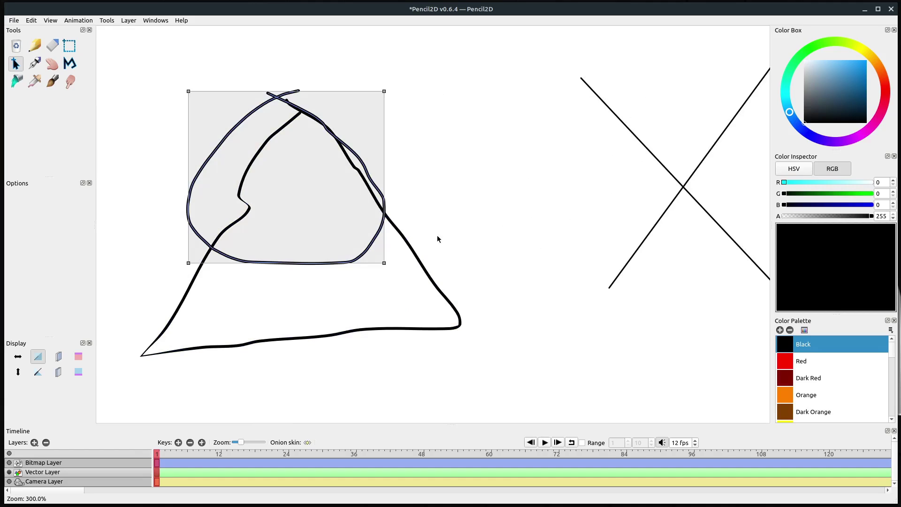
pyautogui.click(472, 225)
# Drag both X lines left onto the triangle, then make the Bitmap Layer current.
pyautogui.click(682, 189)
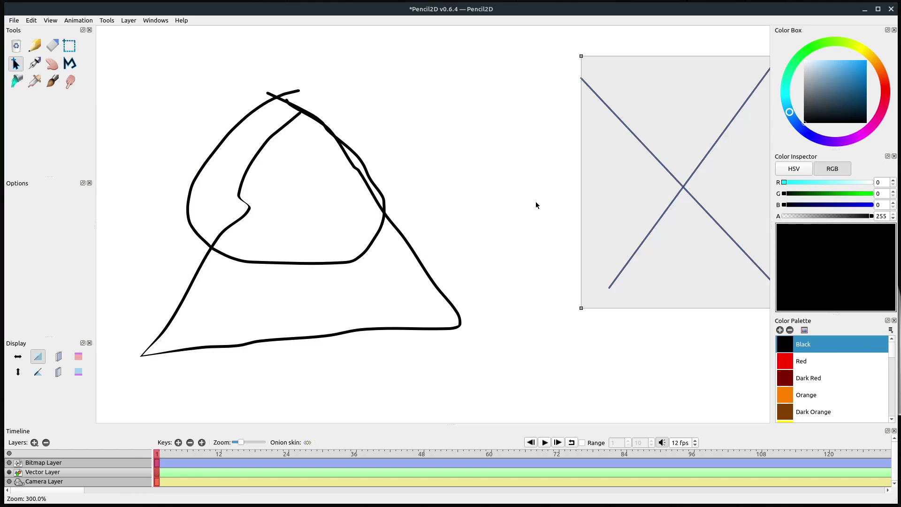
pyautogui.moveTo(682, 188); pyautogui.dragTo(350, 208)
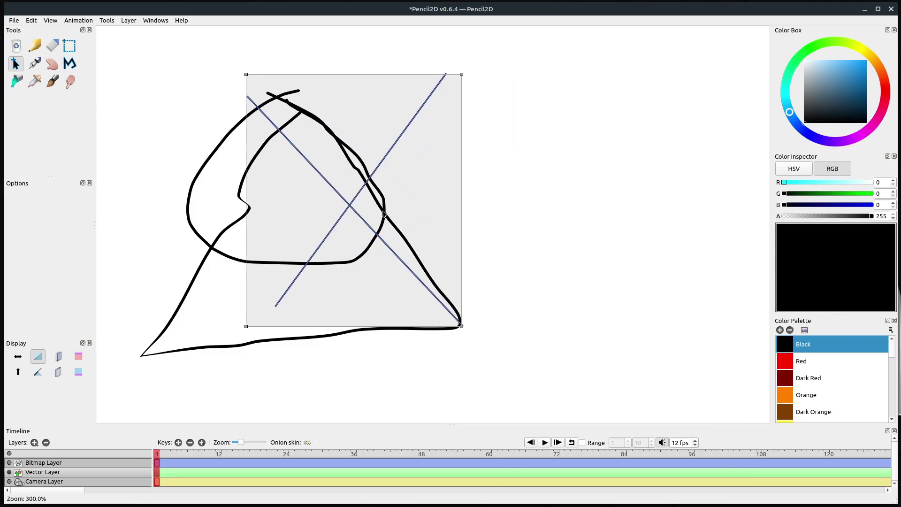
pyautogui.click(515, 246)
pyautogui.scroll(2, 492, 232)
pyautogui.scroll(-2, 373, 234)
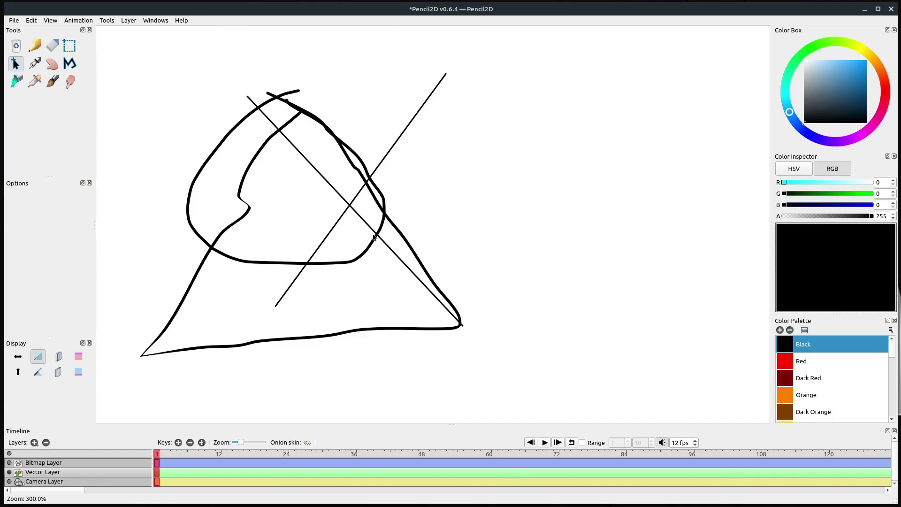
pyautogui.click(30, 464)
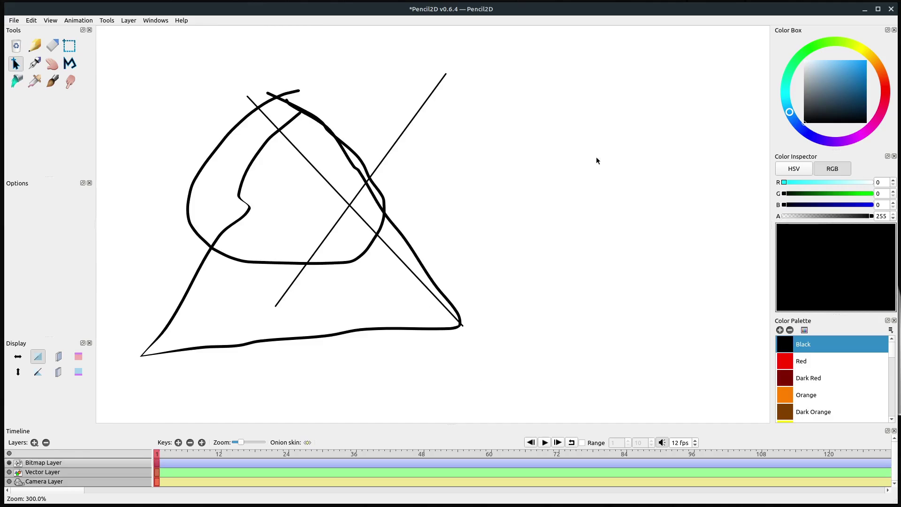
pyautogui.scroll(4, 568, 148)
pyautogui.scroll(-5, 568, 149)
# Fill the small region inside the bitmap circle red with the Bucket tool.
pyautogui.moveTo(573, 130); pyautogui.dragTo(373, 342)
pyautogui.moveTo(220, 177); pyautogui.dragTo(227, 207)
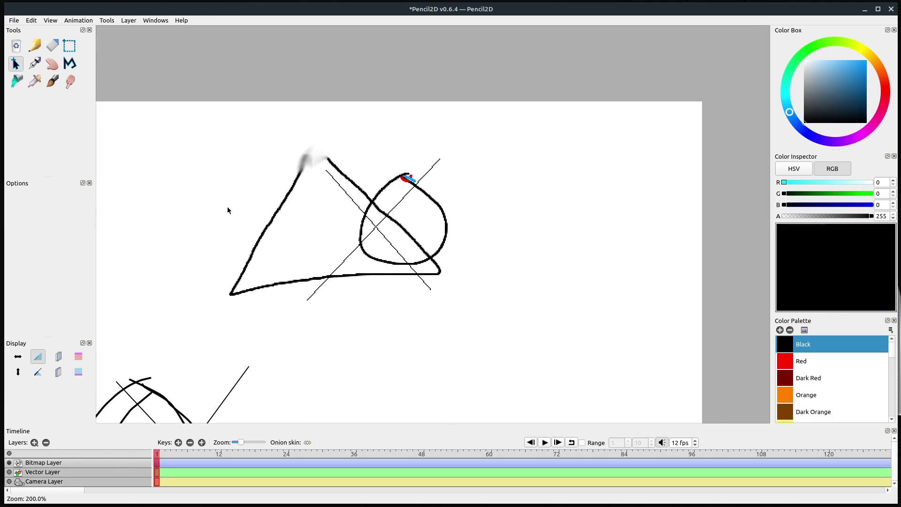
pyautogui.click(17, 81)
pyautogui.moveTo(825, 90); pyautogui.dragTo(863, 62)
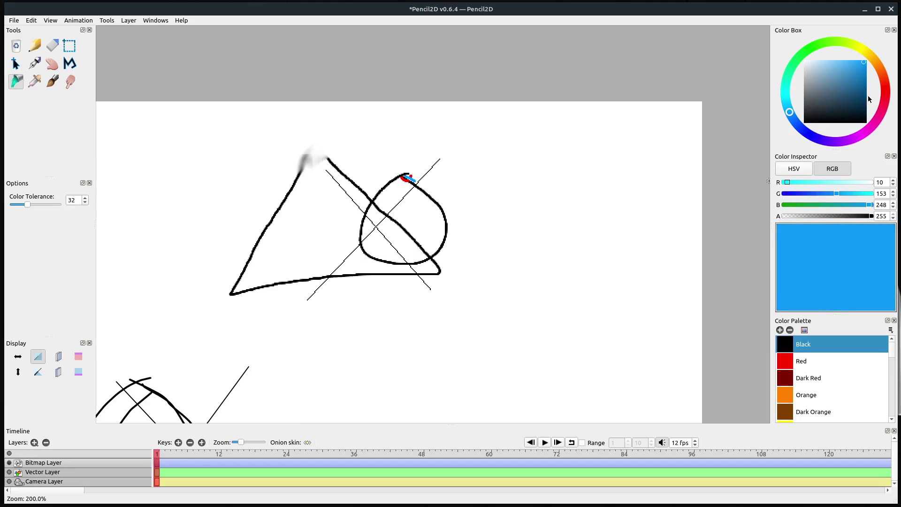
pyautogui.click(885, 99)
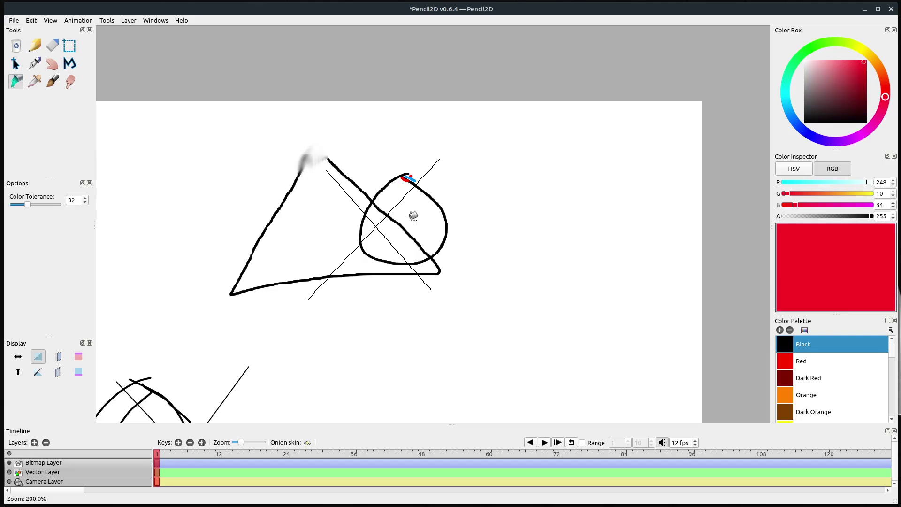
pyautogui.click(381, 210)
# Fill the diagonal band inside the circle with a light blue.
pyautogui.scroll(3, 382, 210)
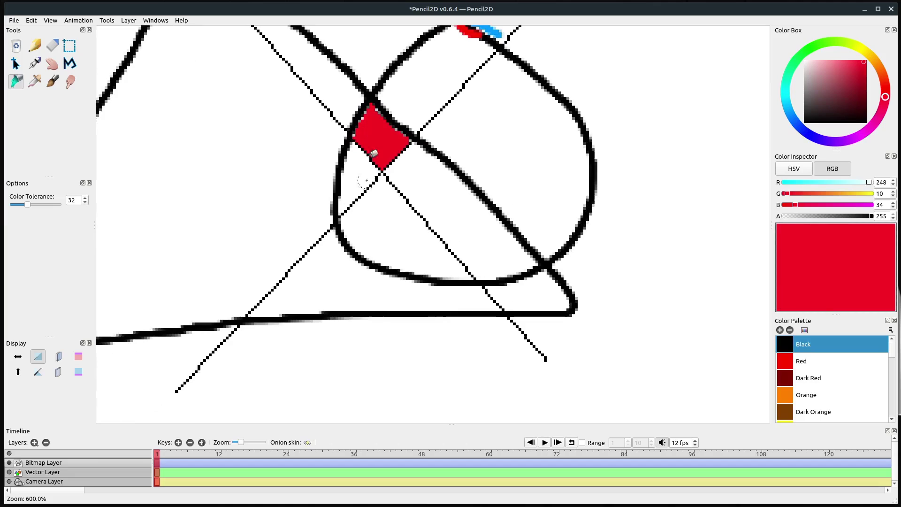
pyautogui.click(792, 117)
pyautogui.click(848, 66)
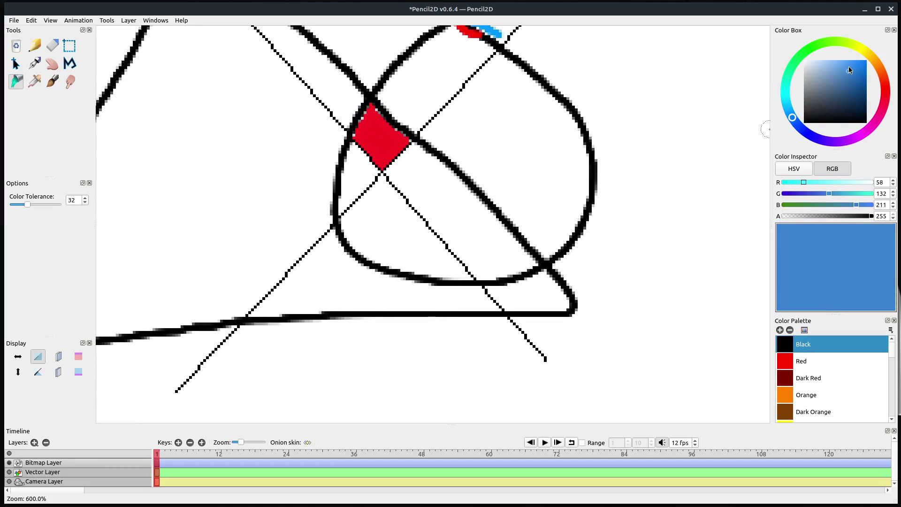
pyautogui.click(471, 199)
# Fill the wedge below the red area with bright green.
pyautogui.click(815, 45)
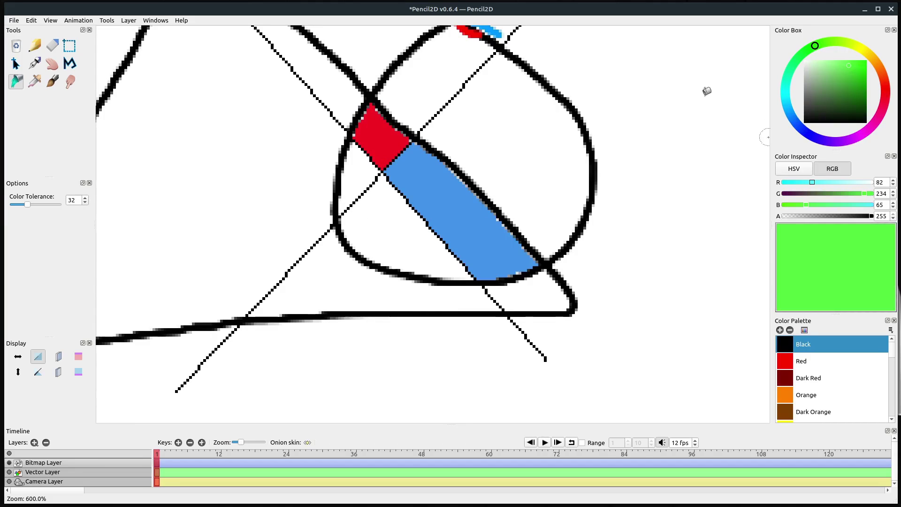
pyautogui.click(377, 221)
pyautogui.click(365, 171)
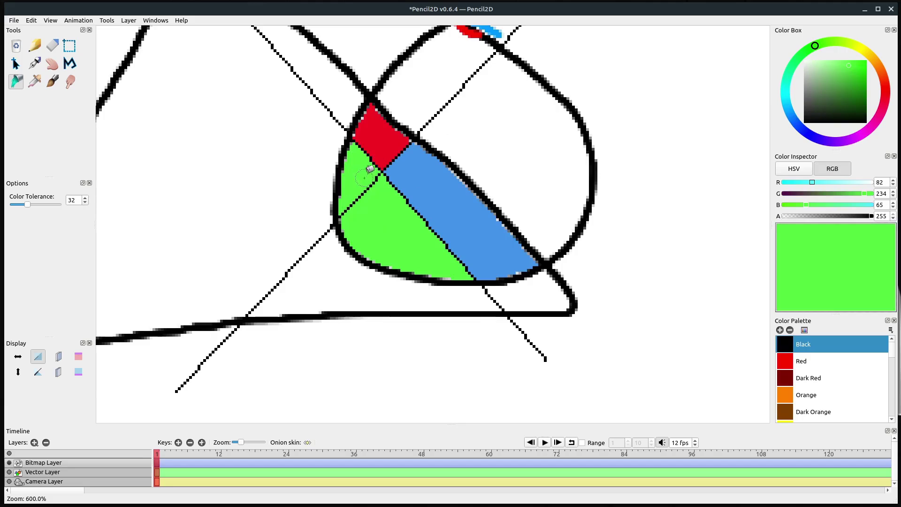
pyautogui.scroll(5, 382, 176)
pyautogui.scroll(-7, 357, 176)
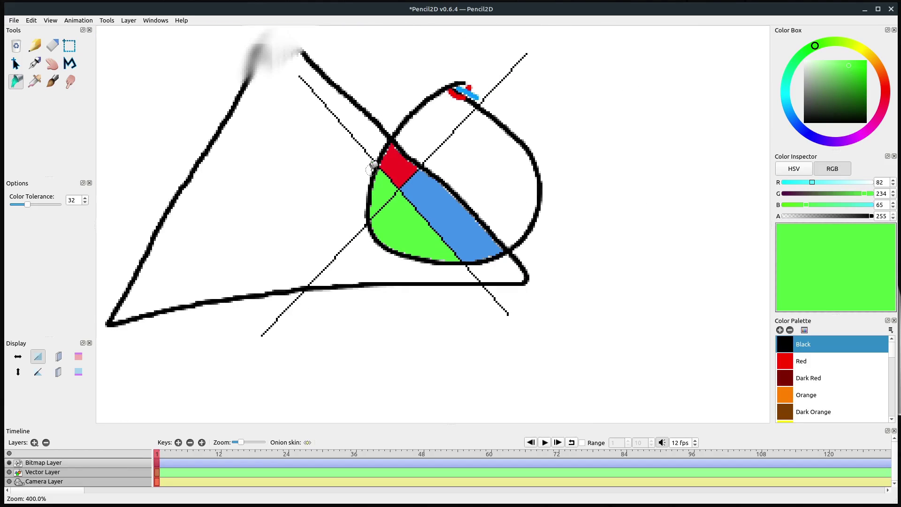
pyautogui.moveTo(306, 342); pyautogui.dragTo(505, 130)
pyautogui.scroll(-2, 415, 279)
pyautogui.moveTo(324, 319); pyautogui.dragTo(423, 239)
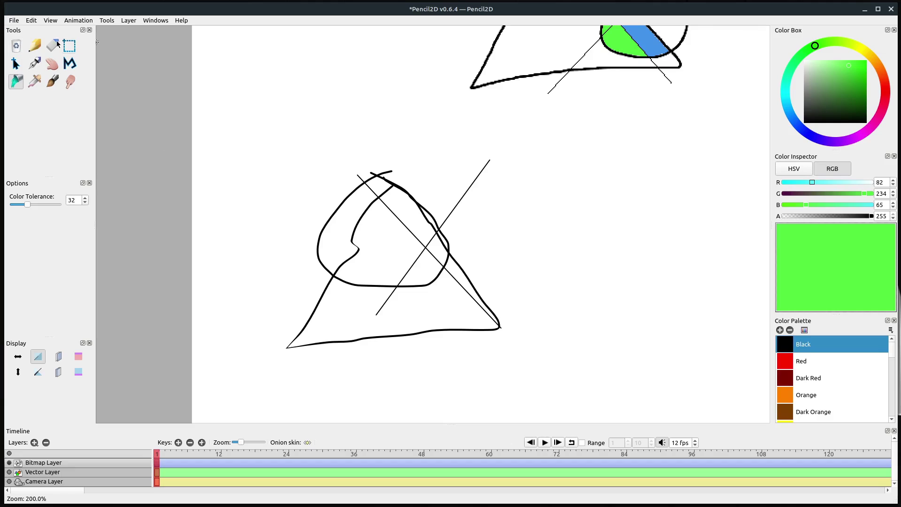
# Move the rounded loop on the vector layer off the triangle to the right.
pyautogui.click(16, 64)
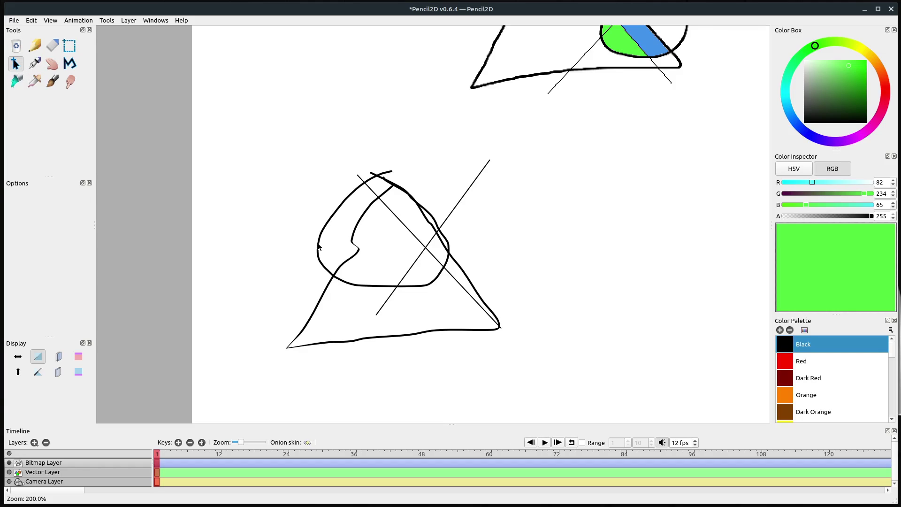
pyautogui.click(43, 473)
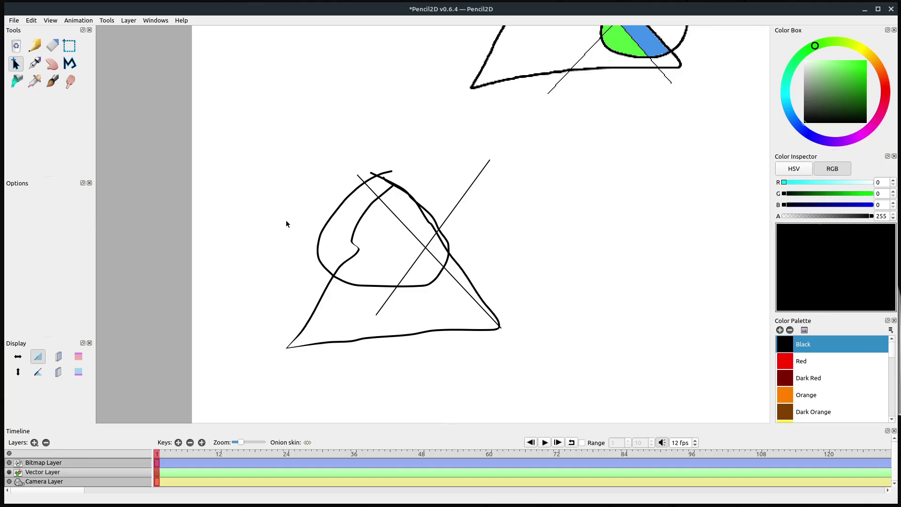
pyautogui.moveTo(319, 244)
pyautogui.mouseDown()
pyautogui.moveTo(324, 235)
pyautogui.moveTo(552, 259)
pyautogui.moveTo(587, 304)
pyautogui.mouseUp()
pyautogui.click(629, 295)
# Fill the rounded loop, then recolour all vector strokes and fill red.
pyautogui.click(673, 242)
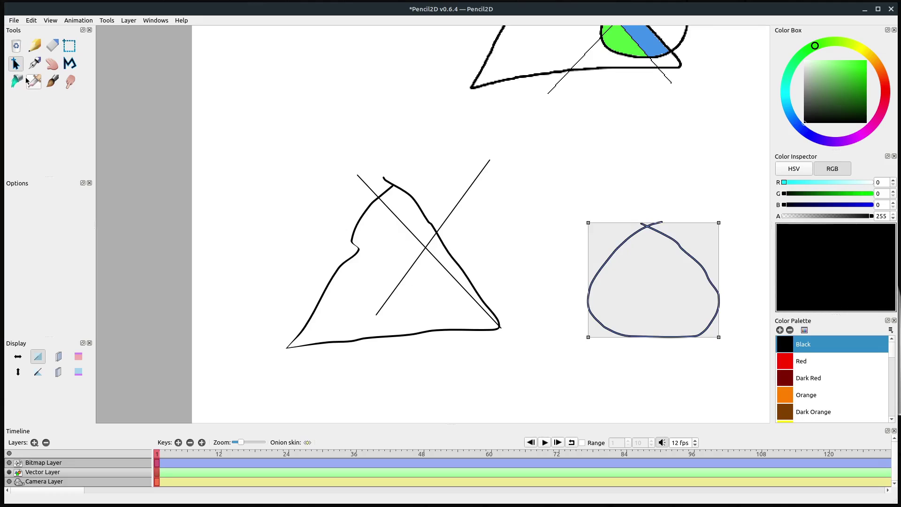
pyautogui.click(16, 81)
pyautogui.moveTo(863, 120)
pyautogui.mouseDown()
pyautogui.moveTo(854, 96)
pyautogui.moveTo(875, 57)
pyautogui.mouseUp()
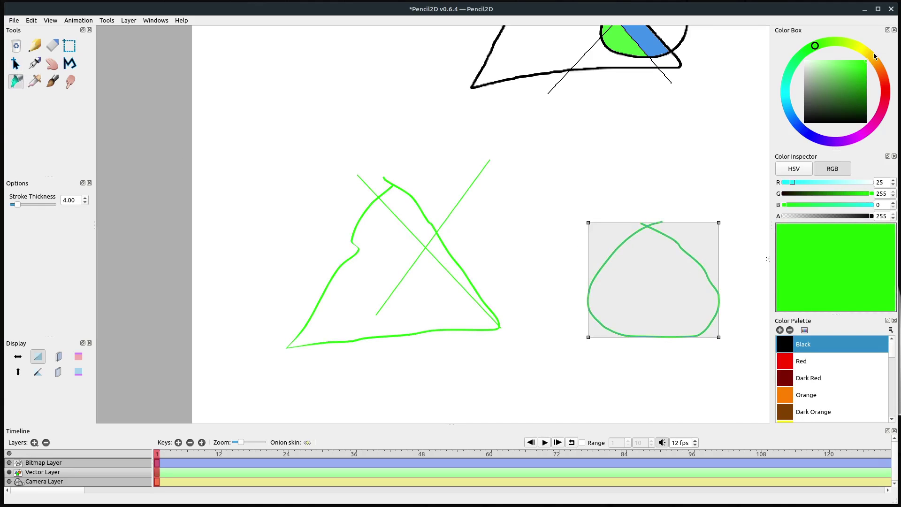
pyautogui.click(661, 286)
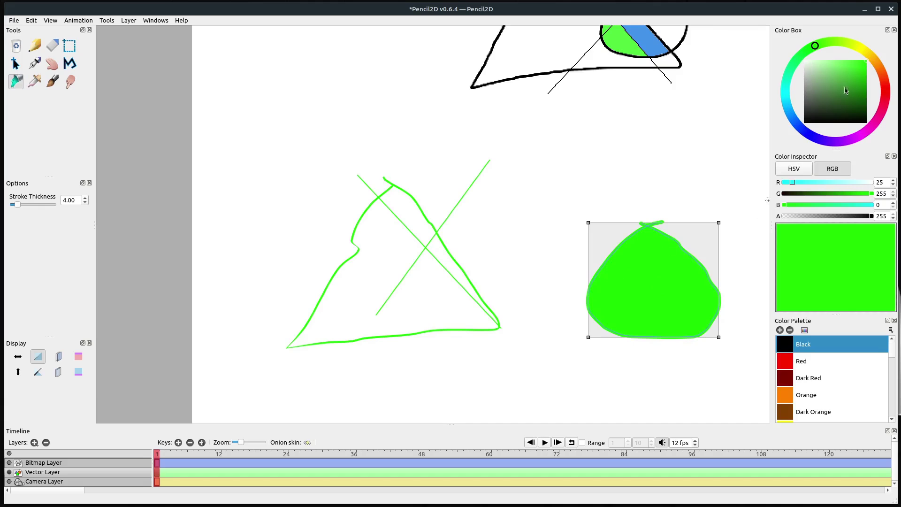
pyautogui.click(887, 105)
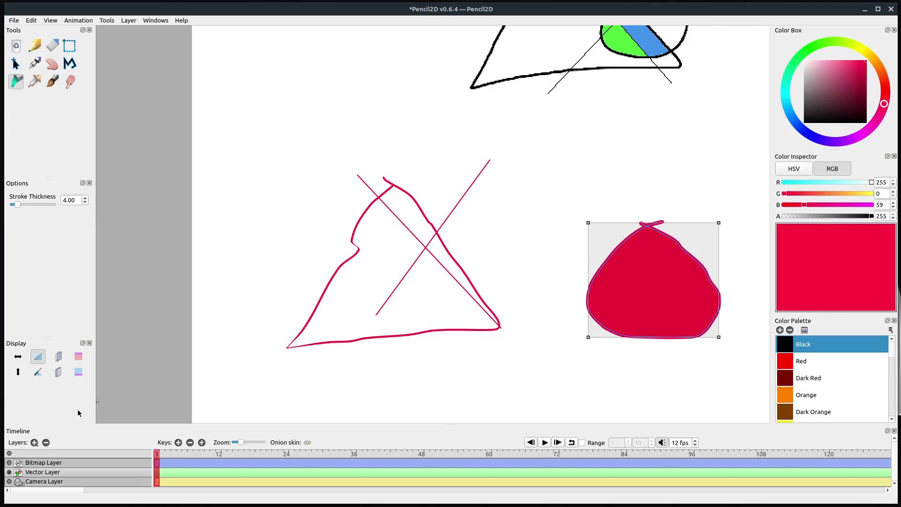
# Add a vector layer named 'Vector Layer 2' and make it the current layer.
pyautogui.click(34, 443)
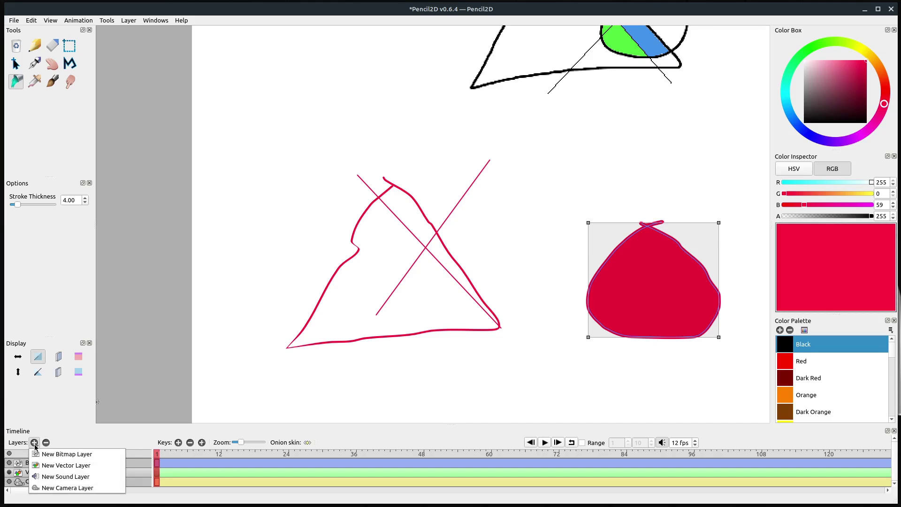
pyautogui.click(55, 466)
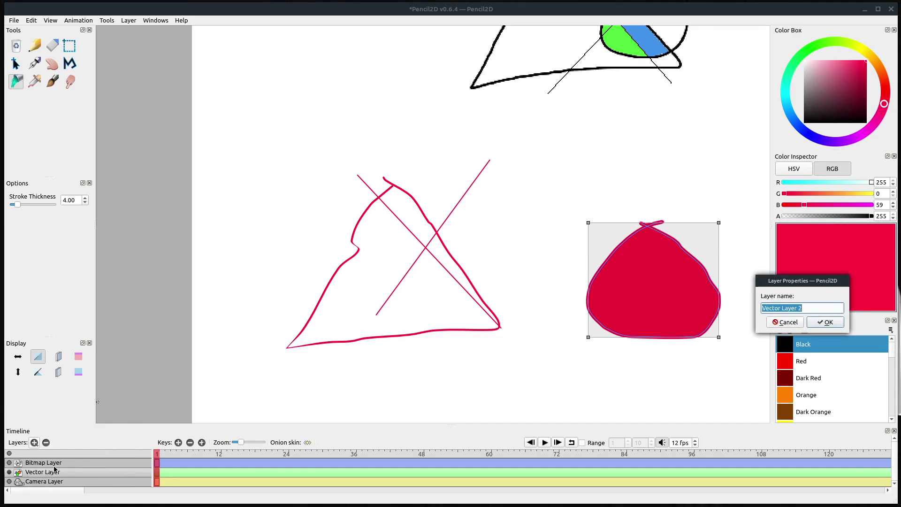
pyautogui.click(827, 322)
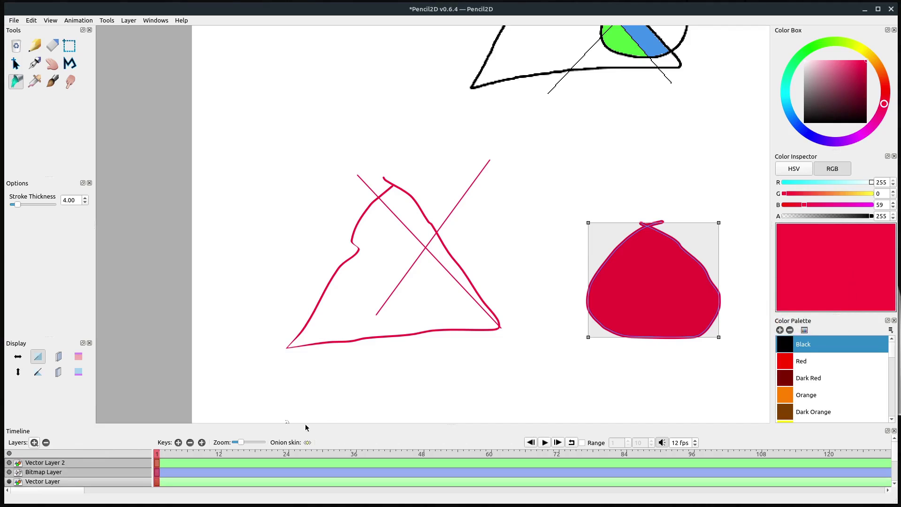
pyautogui.click(56, 465)
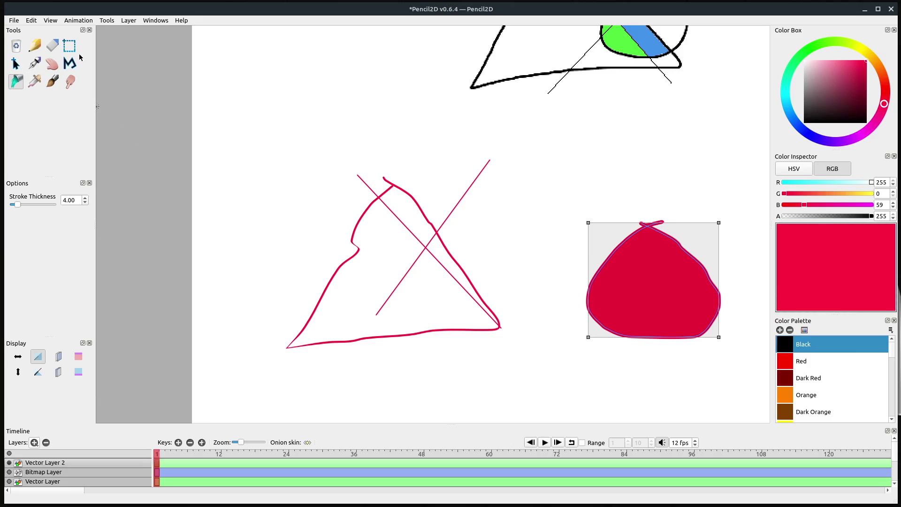
# Draw a pen circle over the sketch's left side and recolour vector lines and fill bright blue.
pyautogui.click(34, 64)
pyautogui.moveTo(323, 124)
pyautogui.mouseDown()
pyautogui.moveTo(342, 267)
pyautogui.moveTo(338, 118)
pyautogui.moveTo(291, 121)
pyautogui.mouseUp()
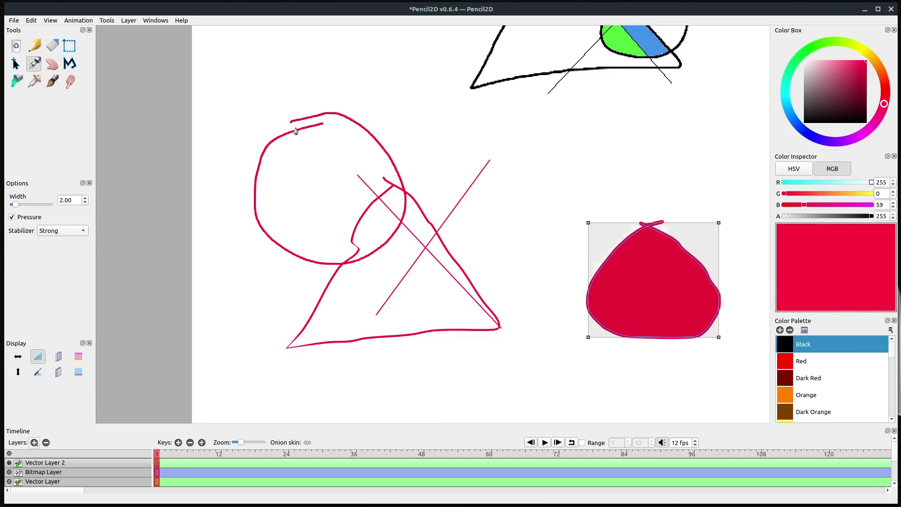
pyautogui.click(834, 95)
pyautogui.click(797, 131)
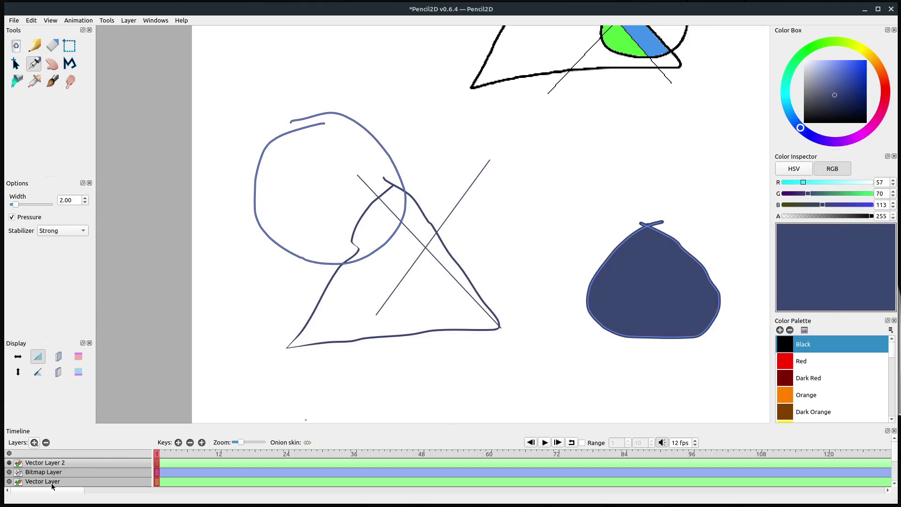
pyautogui.click(827, 88)
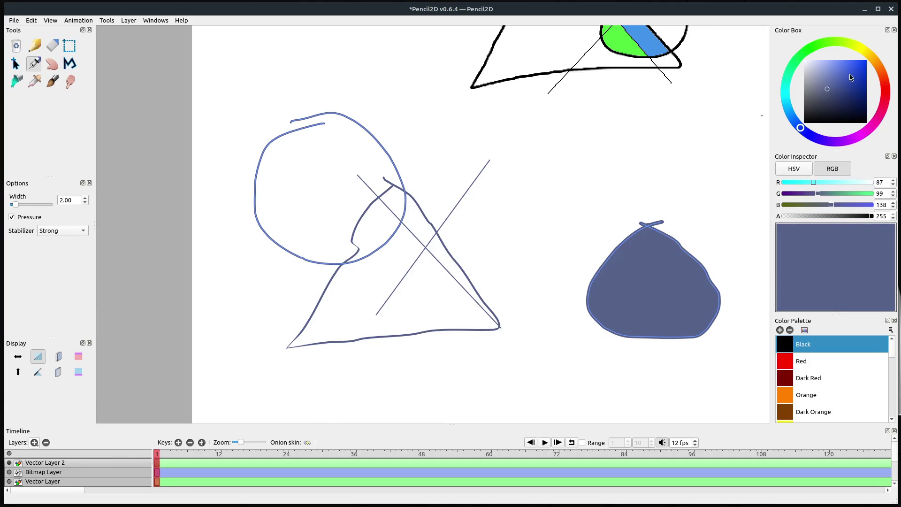
pyautogui.moveTo(851, 77)
pyautogui.mouseDown()
pyautogui.moveTo(878, 59)
pyautogui.moveTo(815, 106)
pyautogui.moveTo(855, 64)
pyautogui.moveTo(848, 77)
pyautogui.mouseUp()
pyautogui.click(38, 483)
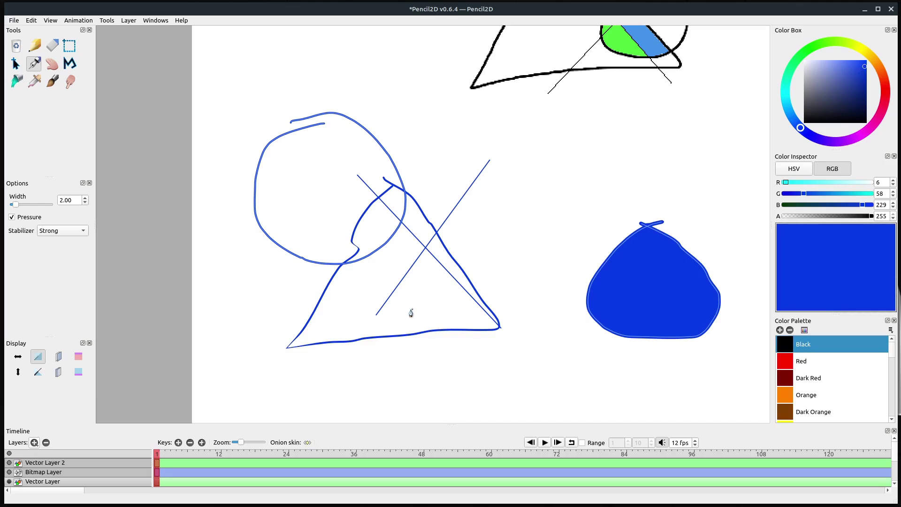
# Paint a broad blue brush stroke near the triangle.
pyautogui.scroll(-3, 516, 268)
pyautogui.scroll(2, 542, 247)
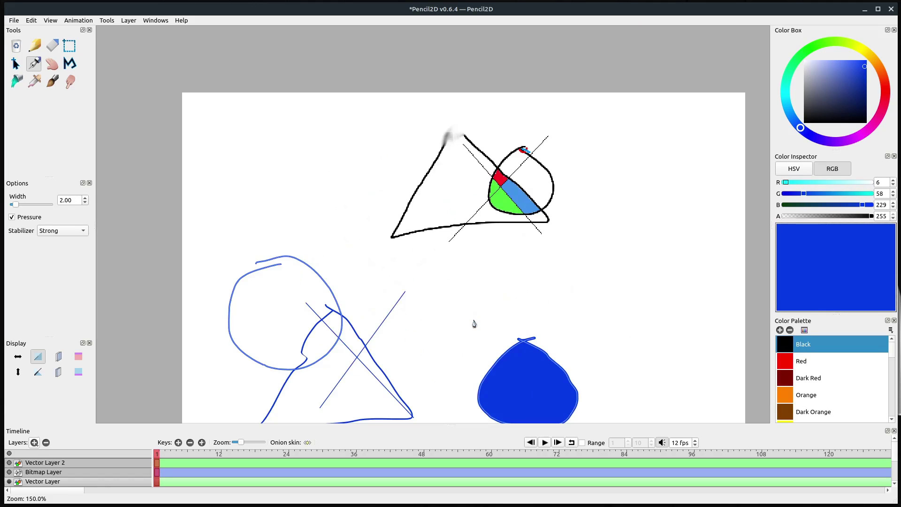
pyautogui.scroll(-2, 466, 335)
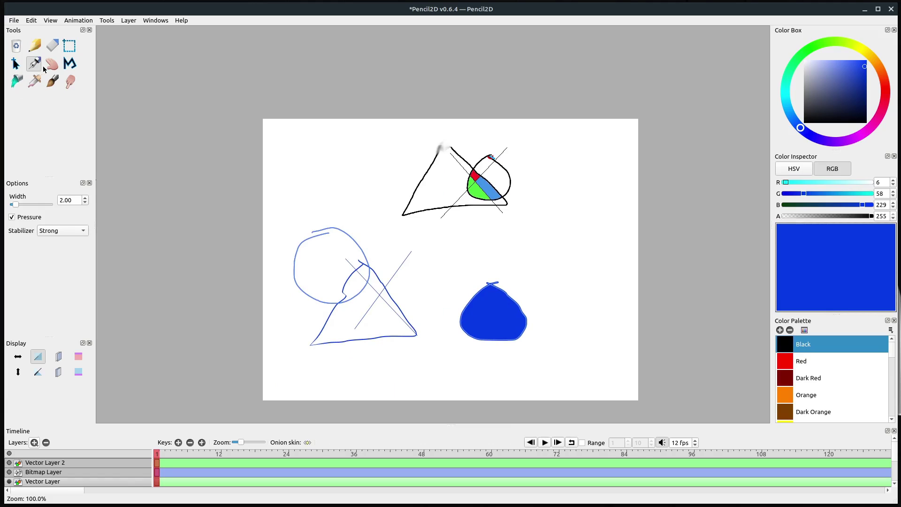
pyautogui.click(52, 81)
pyautogui.moveTo(529, 218); pyautogui.dragTo(439, 259)
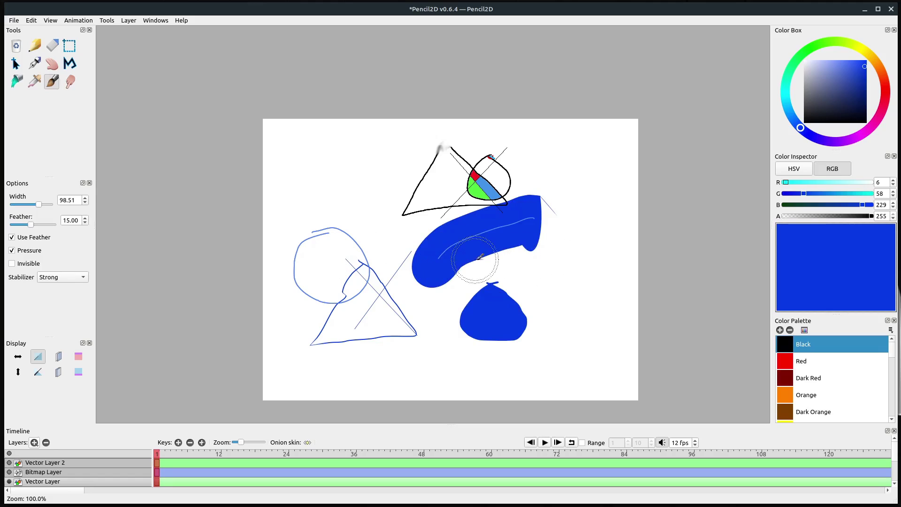
# Smudge the blue stroke, pushing its top edge up and pulling its lower-left lobe outward.
pyautogui.scroll(3, 479, 257)
pyautogui.click(70, 81)
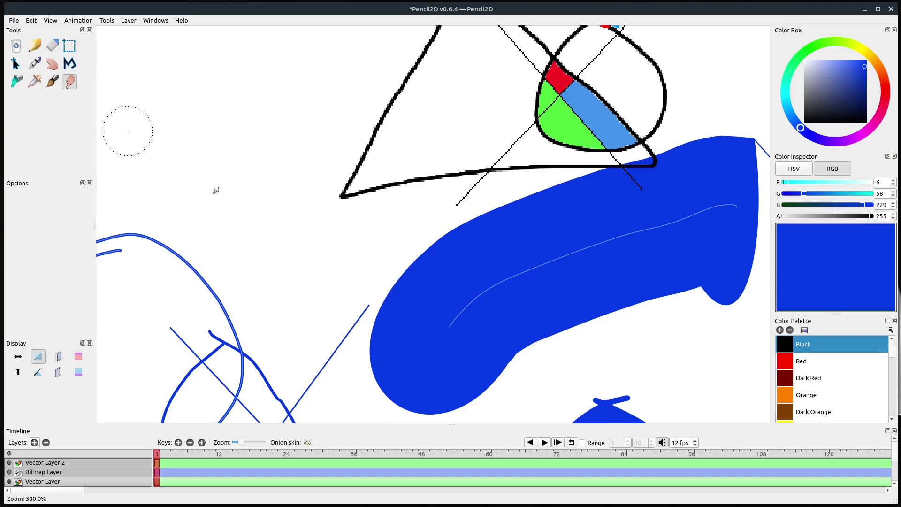
pyautogui.click(461, 320)
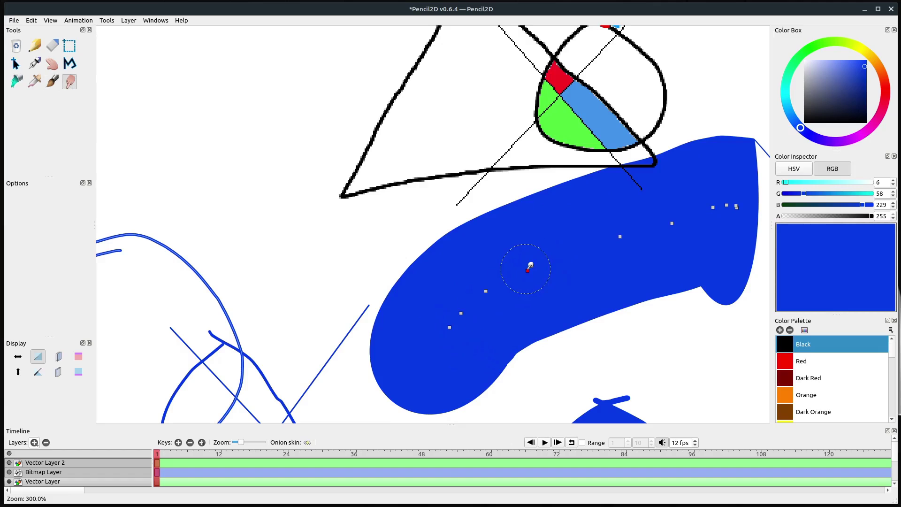
pyautogui.moveTo(523, 255); pyautogui.dragTo(505, 231)
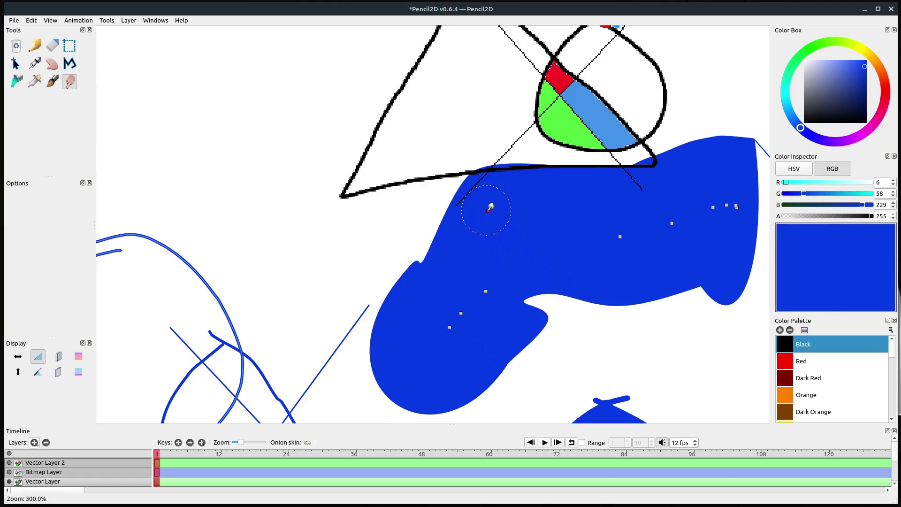
pyautogui.moveTo(453, 323); pyautogui.dragTo(344, 280)
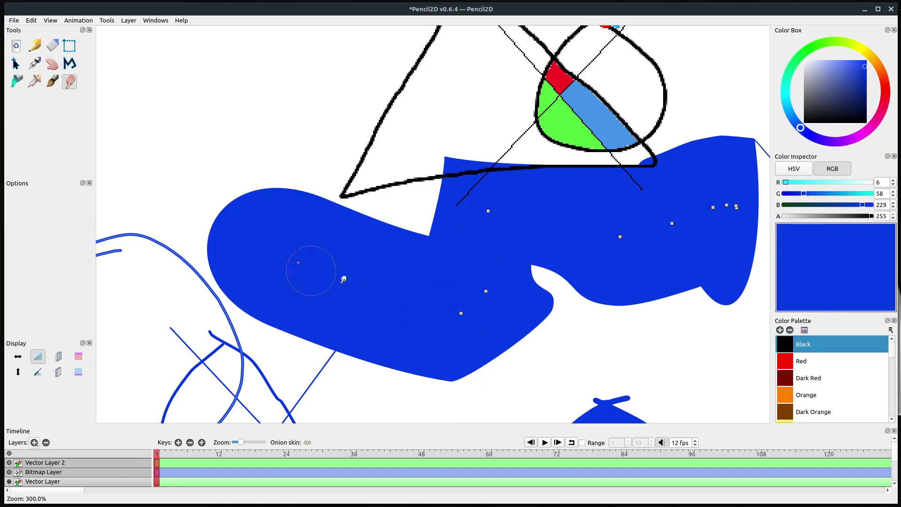
# Select a single curve of the blue shape with the Select tool.
pyautogui.click(37, 66)
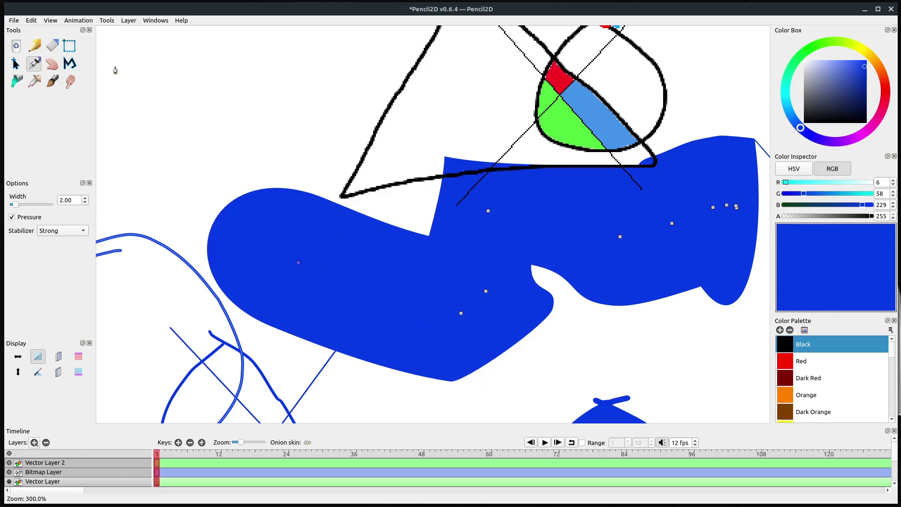
pyautogui.click(16, 63)
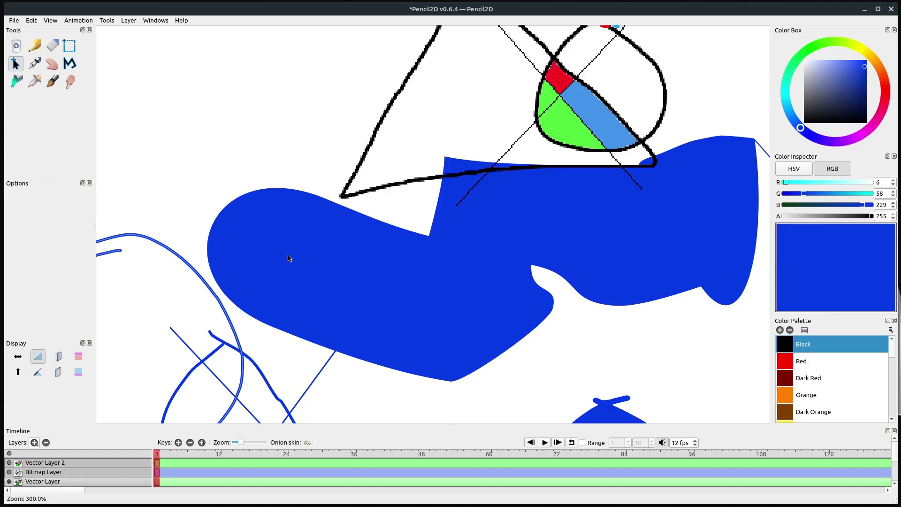
pyautogui.click(380, 293)
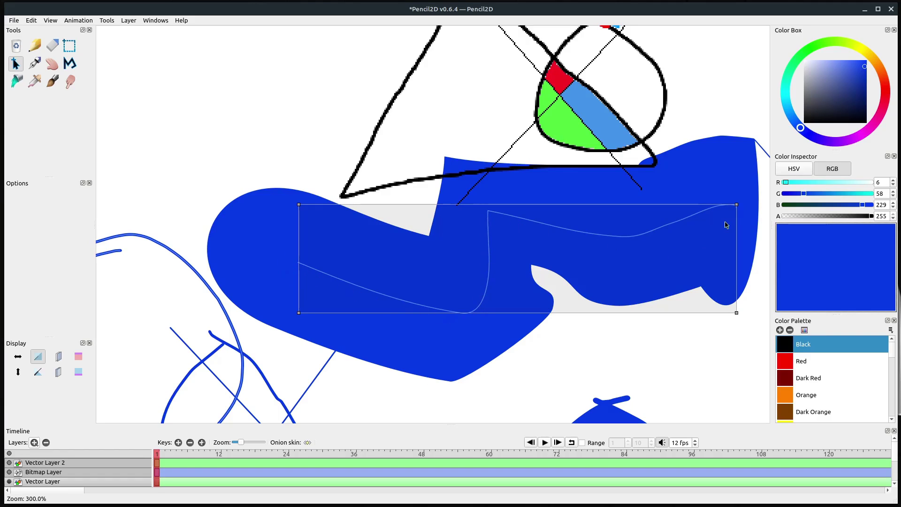
pyautogui.click(52, 81)
# Set the brush width to 13.44 and paint a diagonal stroke and zigzag at upper left.
pyautogui.moveTo(40, 205); pyautogui.dragTo(22, 205)
pyautogui.moveTo(264, 94)
pyautogui.mouseDown()
pyautogui.moveTo(223, 112)
pyautogui.moveTo(136, 174)
pyautogui.mouseUp()
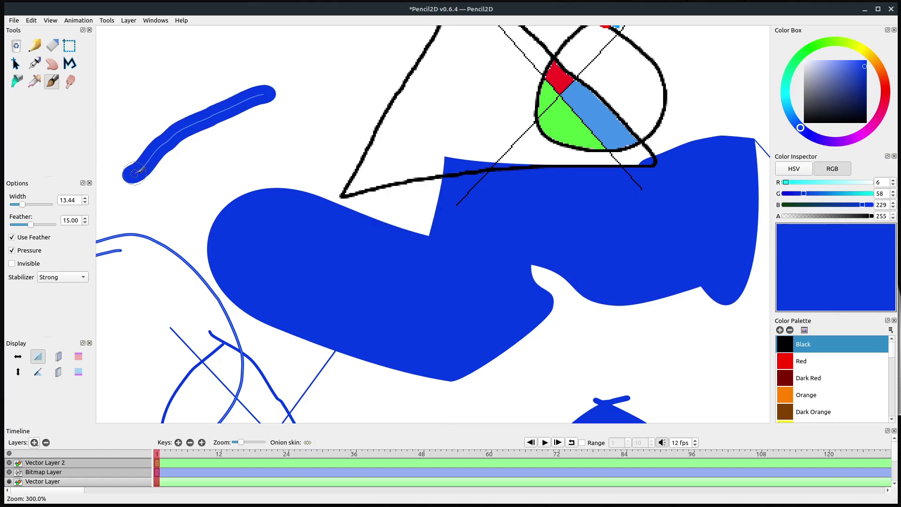
pyautogui.moveTo(233, 169); pyautogui.dragTo(466, 218)
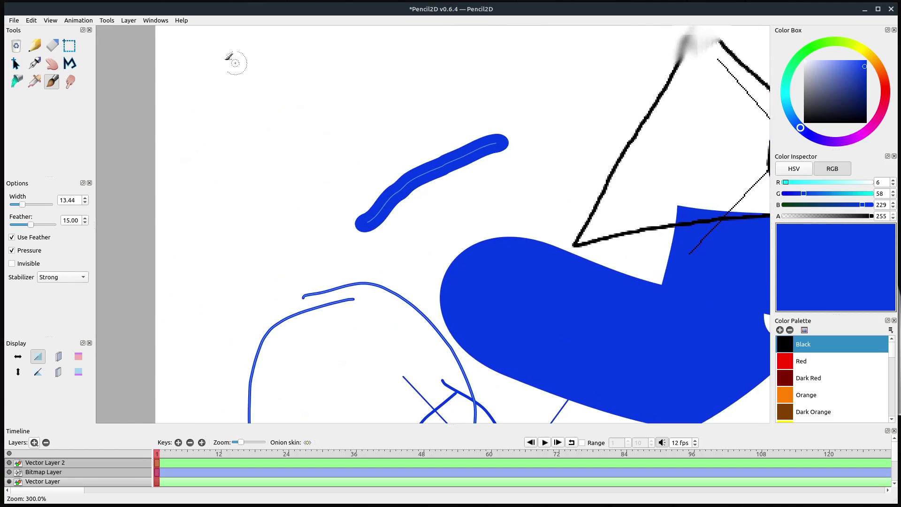
pyautogui.moveTo(210, 55)
pyautogui.mouseDown()
pyautogui.moveTo(338, 92)
pyautogui.moveTo(201, 131)
pyautogui.moveTo(345, 177)
pyautogui.moveTo(173, 241)
pyautogui.mouseUp()
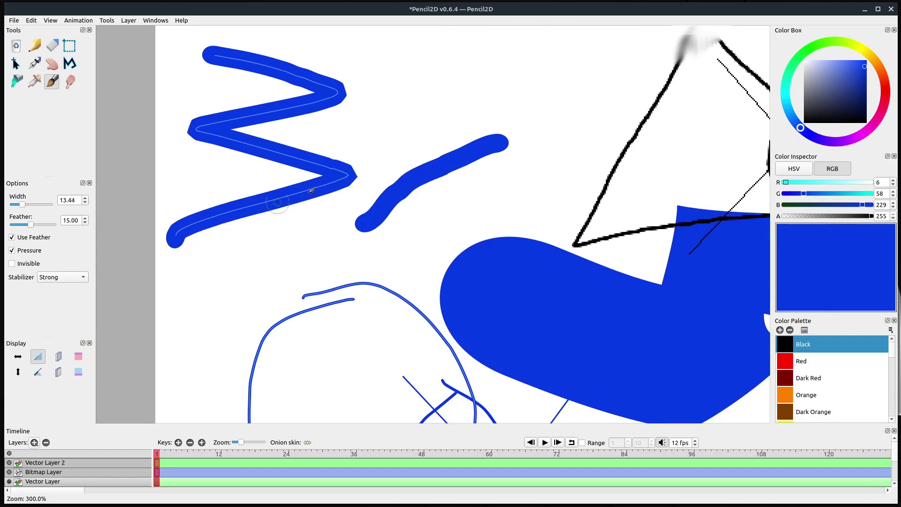
pyautogui.scroll(3, 315, 184)
pyautogui.scroll(-3, 272, 185)
pyautogui.moveTo(241, 177); pyautogui.dragTo(328, 173)
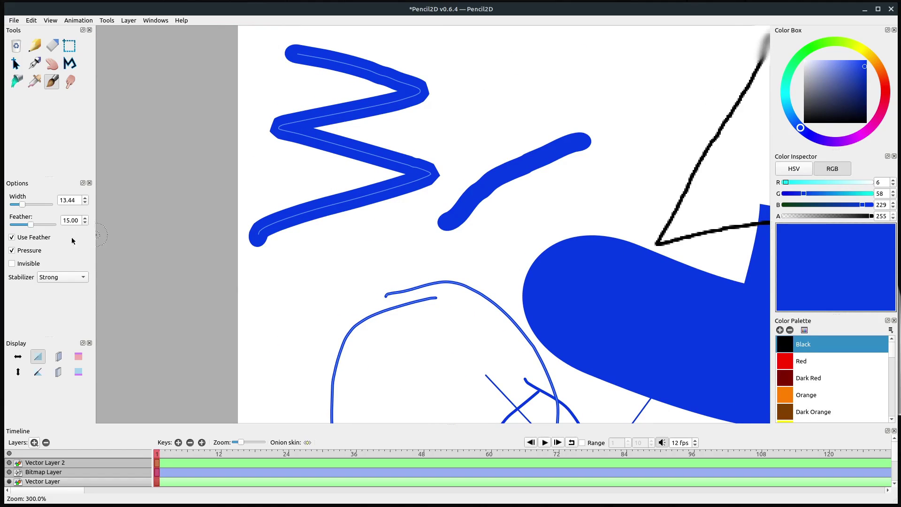
# Raise the brush feather to 69.35 and paint short strokes plus a zigzag across the existing ones.
pyautogui.moveTo(30, 224); pyautogui.dragTo(43, 224)
pyautogui.moveTo(339, 236)
pyautogui.mouseDown()
pyautogui.moveTo(307, 266)
pyautogui.moveTo(294, 303)
pyautogui.mouseUp()
pyautogui.moveTo(391, 266); pyautogui.dragTo(490, 239)
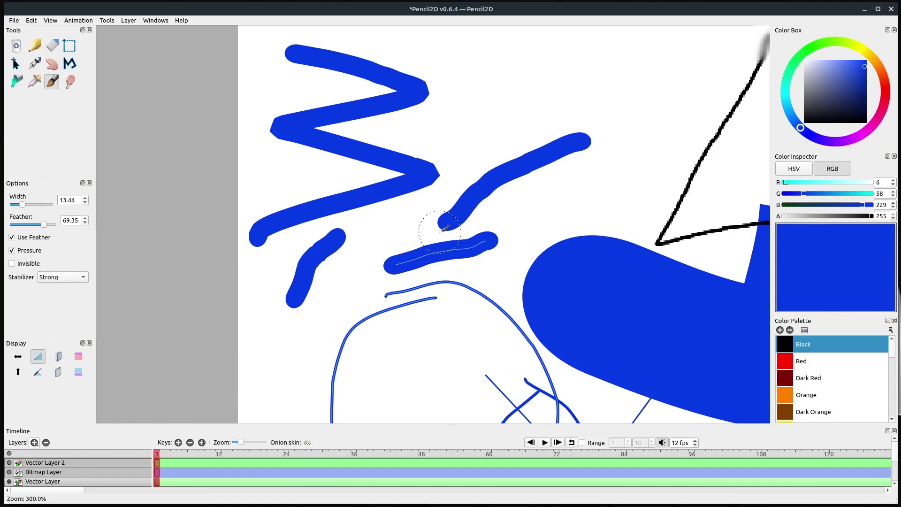
pyautogui.scroll(2, 329, 272)
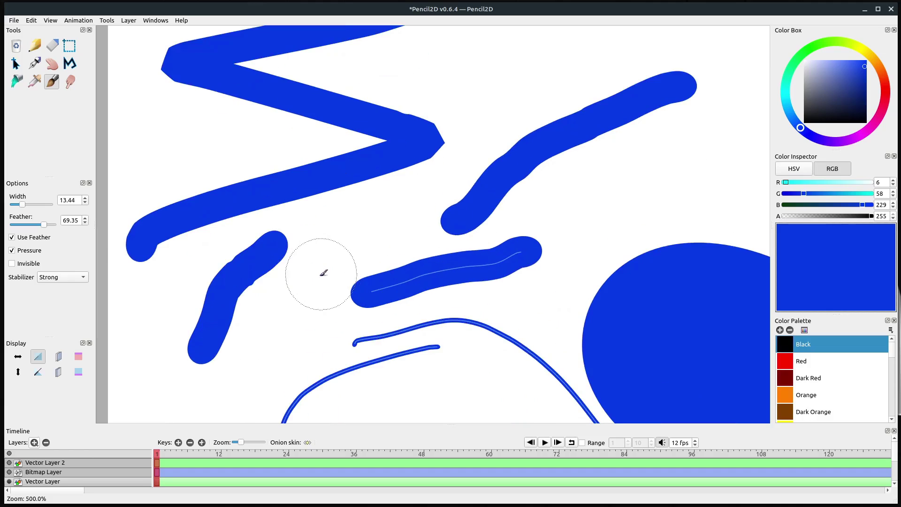
pyautogui.hotkey('ctrl', 'Up')
pyautogui.hotkey('ctrl', 'Up')
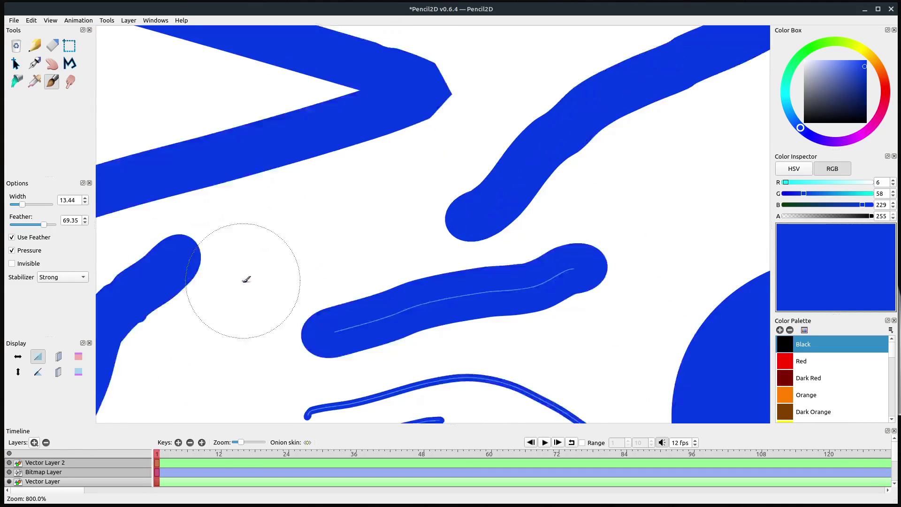
pyautogui.hotkey('ctrl', 'Down')
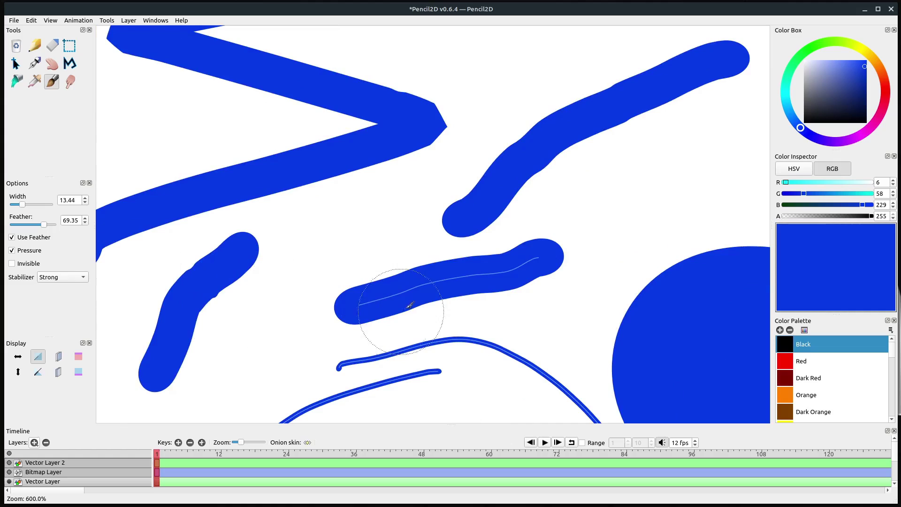
pyautogui.moveTo(408, 230)
pyautogui.mouseDown()
pyautogui.moveTo(286, 263)
pyautogui.moveTo(294, 365)
pyautogui.mouseUp()
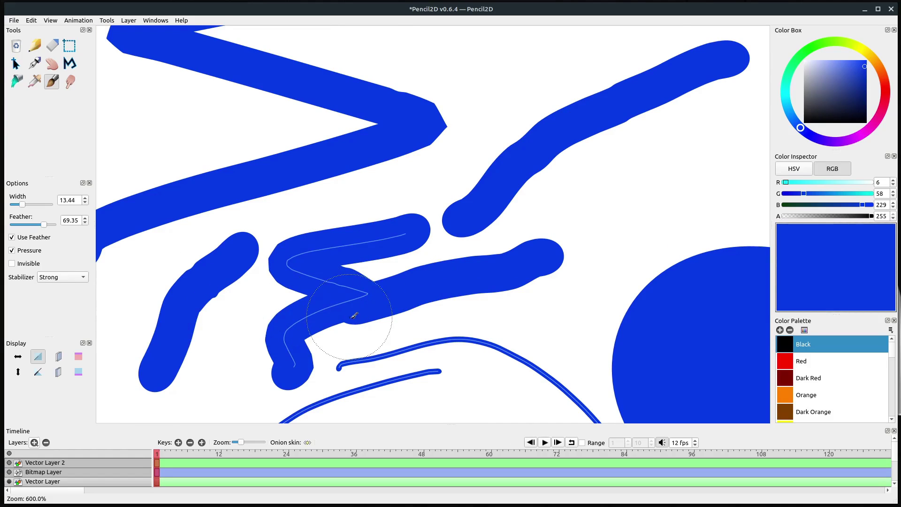
pyautogui.hotkey('ctrl', 'Down')
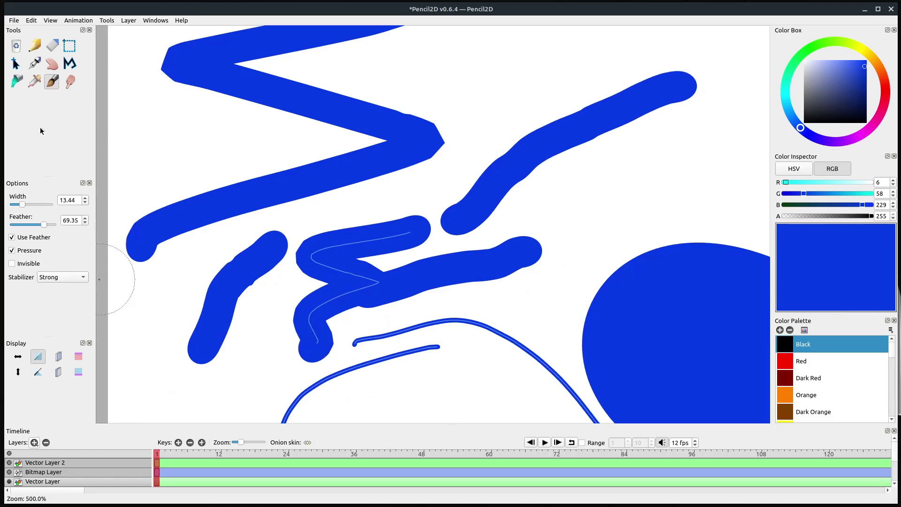
# Using the Pencil with Fill Contour in red, draw a filled ellipse above the stroke.
pyautogui.click(34, 66)
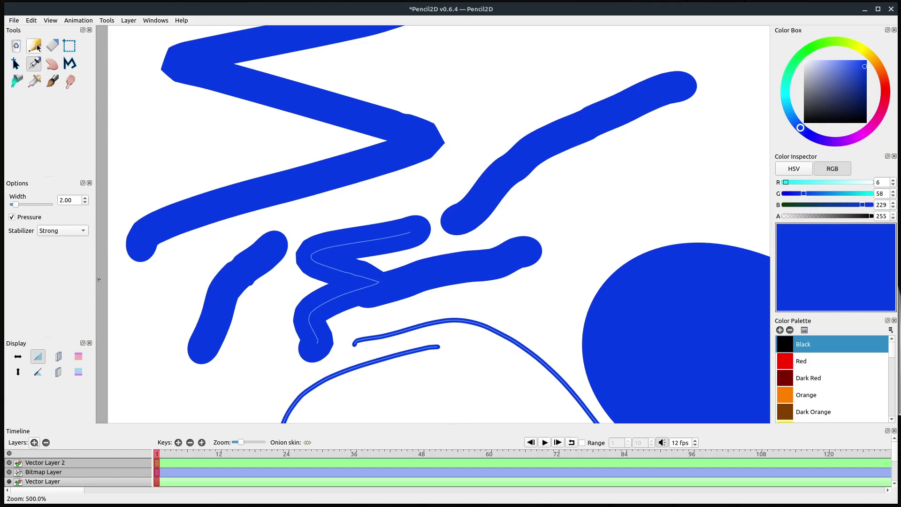
pyautogui.click(37, 47)
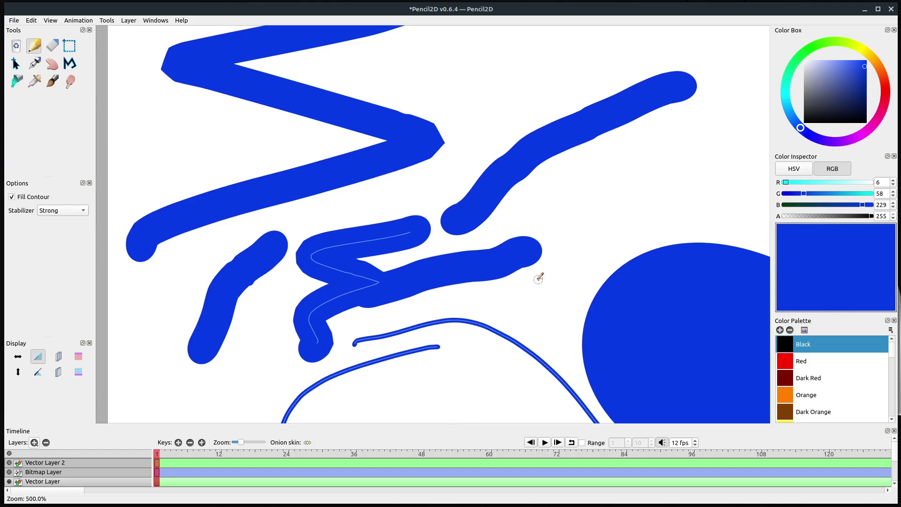
pyautogui.click(882, 94)
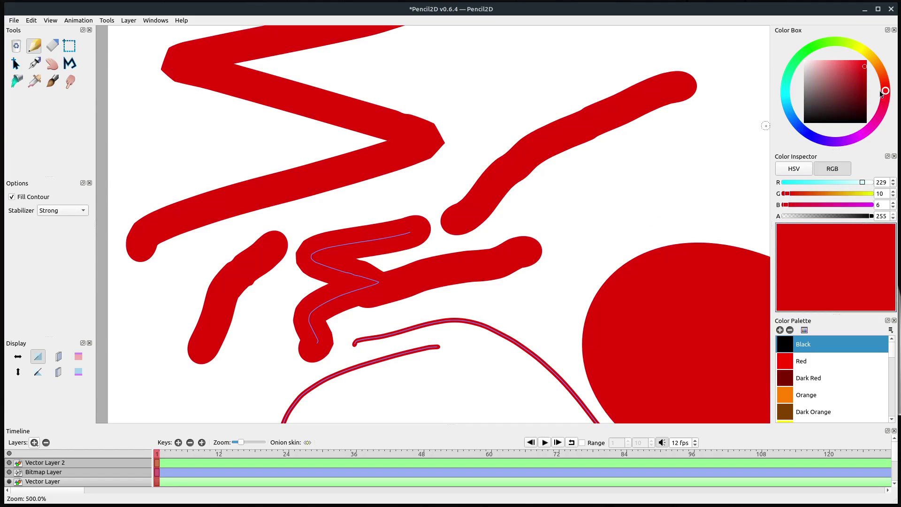
pyautogui.moveTo(498, 112)
pyautogui.mouseDown()
pyautogui.moveTo(344, 114)
pyautogui.moveTo(285, 175)
pyautogui.moveTo(319, 221)
pyautogui.moveTo(466, 229)
pyautogui.moveTo(549, 192)
pyautogui.moveTo(536, 145)
pyautogui.moveTo(459, 96)
pyautogui.mouseUp()
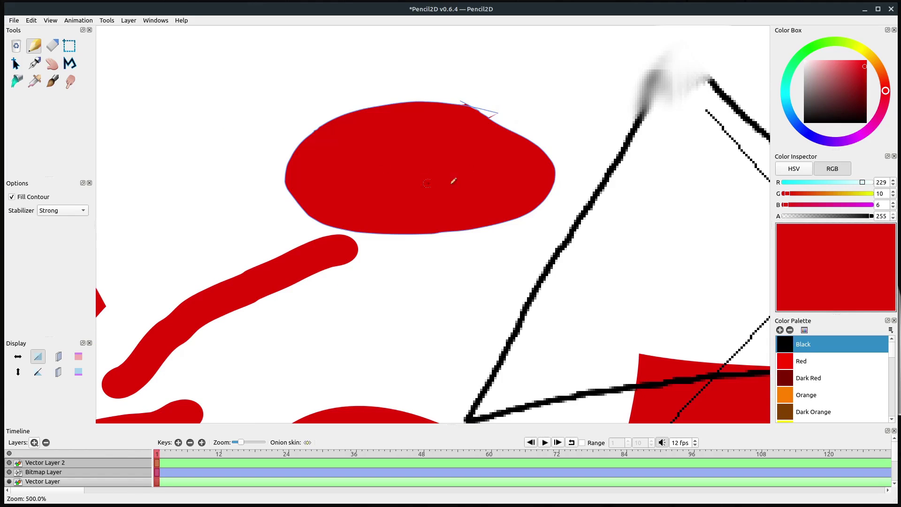
# Draw more red filled shapes: a small one near the top, a cup, and a triangle.
pyautogui.moveTo(235, 95); pyautogui.dragTo(457, 233)
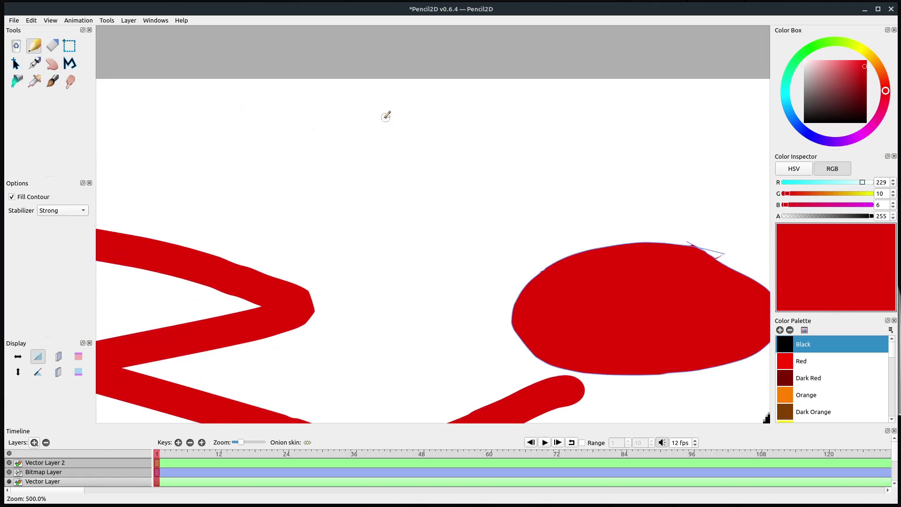
pyautogui.moveTo(386, 118)
pyautogui.mouseDown()
pyautogui.moveTo(336, 137)
pyautogui.moveTo(370, 145)
pyautogui.moveTo(410, 126)
pyautogui.moveTo(374, 116)
pyautogui.mouseUp()
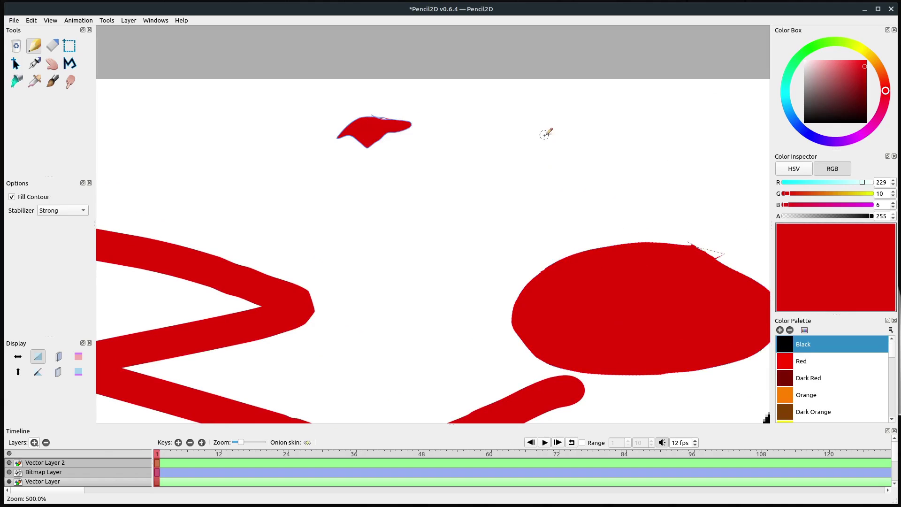
pyautogui.moveTo(495, 107)
pyautogui.mouseDown()
pyautogui.moveTo(496, 151)
pyautogui.moveTo(538, 186)
pyautogui.moveTo(605, 169)
pyautogui.moveTo(599, 123)
pyautogui.mouseUp()
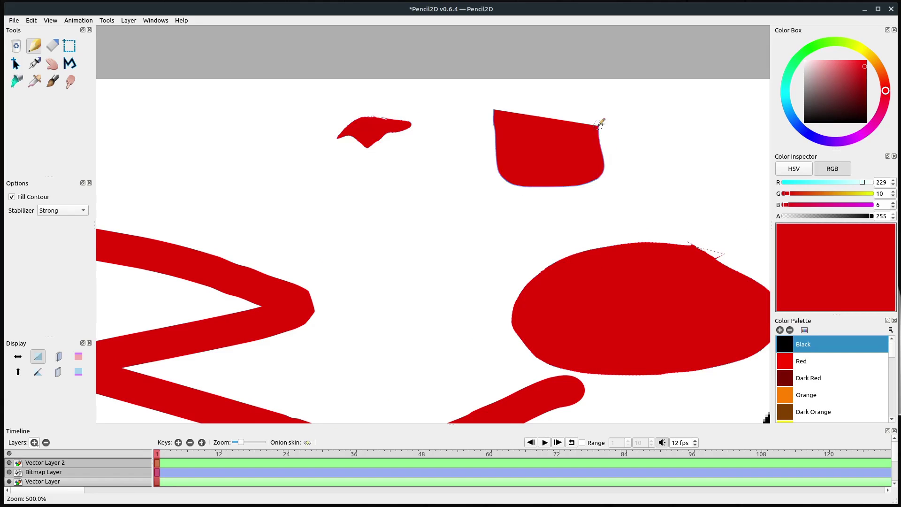
pyautogui.moveTo(630, 153); pyautogui.dragTo(318, 155)
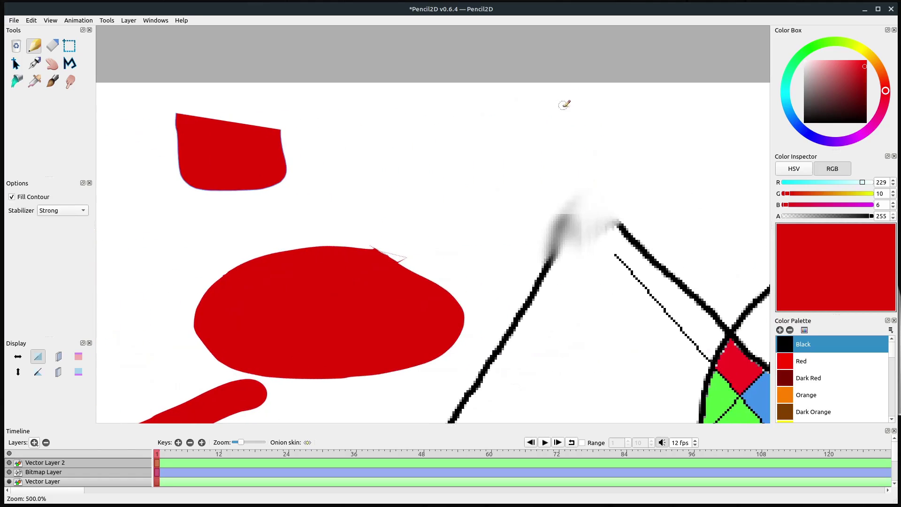
pyautogui.moveTo(511, 121)
pyautogui.mouseDown()
pyautogui.moveTo(439, 208)
pyautogui.moveTo(547, 203)
pyautogui.mouseUp()
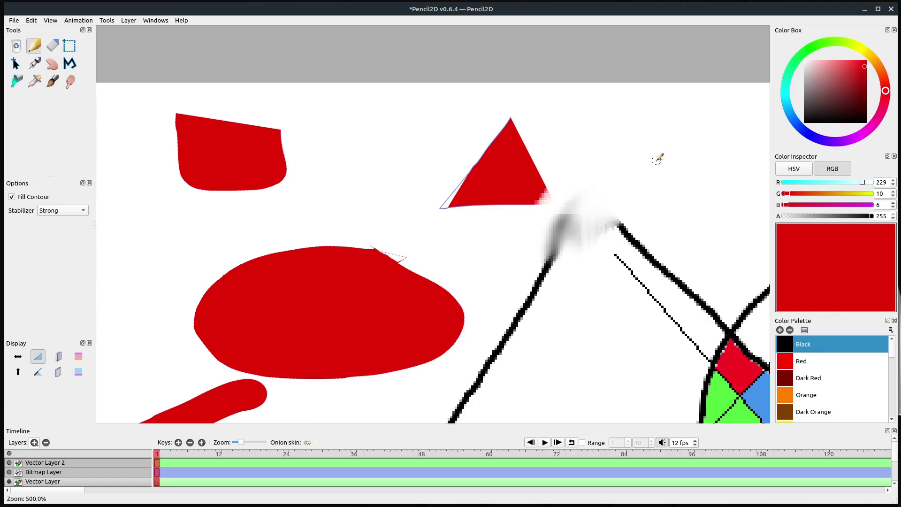
pyautogui.moveTo(656, 161)
pyautogui.mouseDown()
pyautogui.moveTo(518, 232)
pyautogui.moveTo(583, 196)
pyautogui.moveTo(545, 164)
pyautogui.moveTo(657, 201)
pyautogui.moveTo(596, 222)
pyautogui.mouseUp()
pyautogui.moveTo(623, 293); pyautogui.dragTo(474, 241)
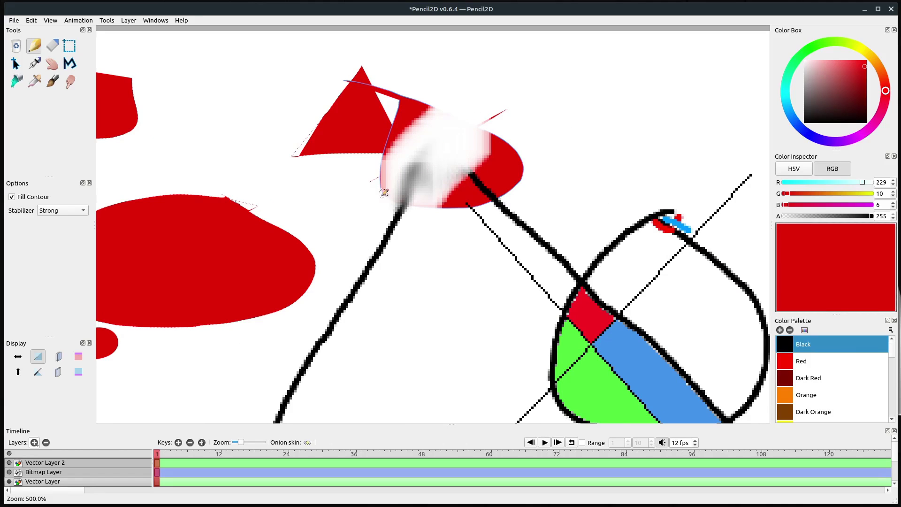
# Drag Vector Layer above Bitmap Layer and enlarge the timeline to show every layer.
pyautogui.click(54, 464)
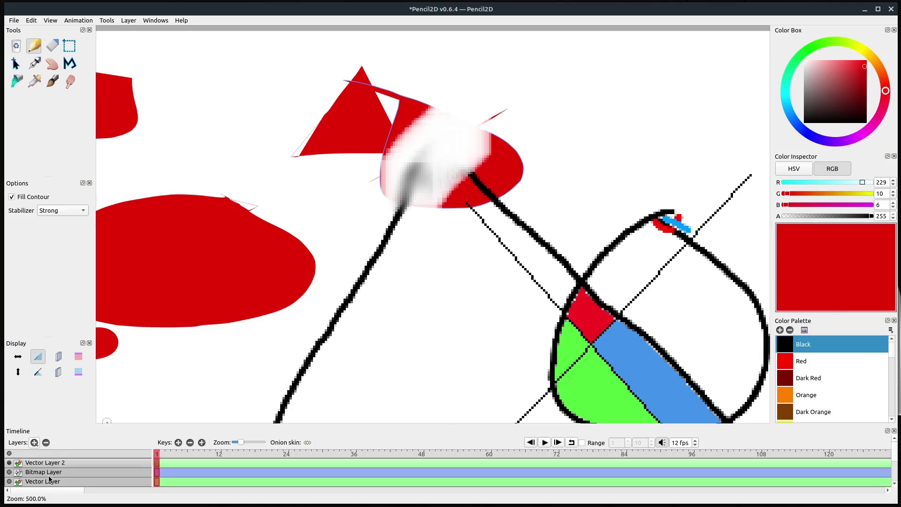
pyautogui.click(48, 482)
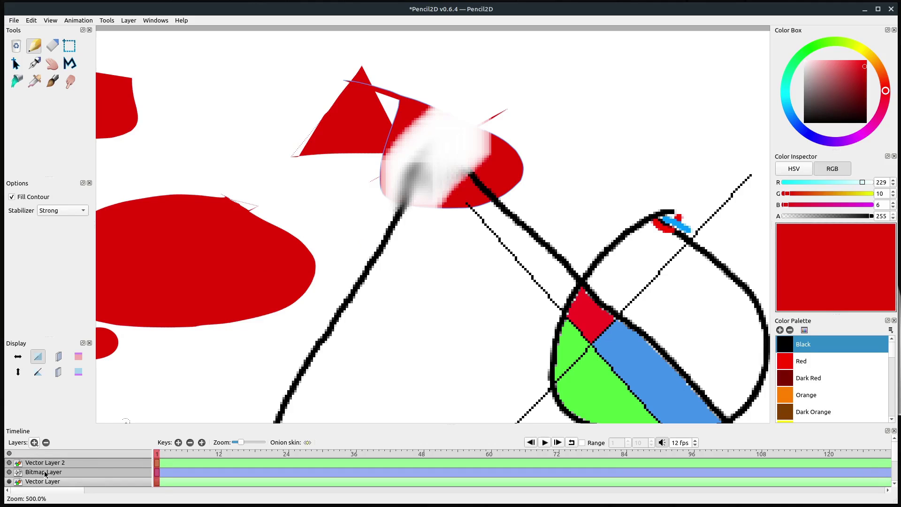
pyautogui.click(43, 473)
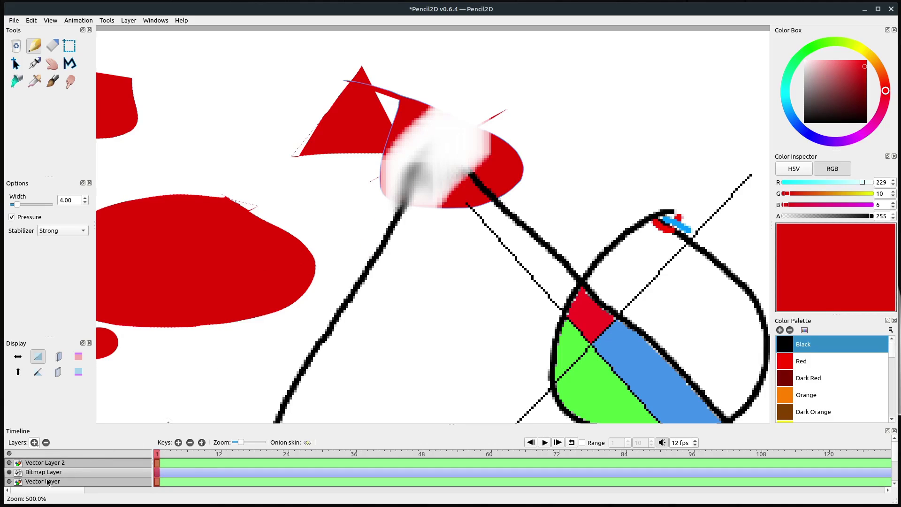
pyautogui.moveTo(46, 485); pyautogui.dragTo(45, 470)
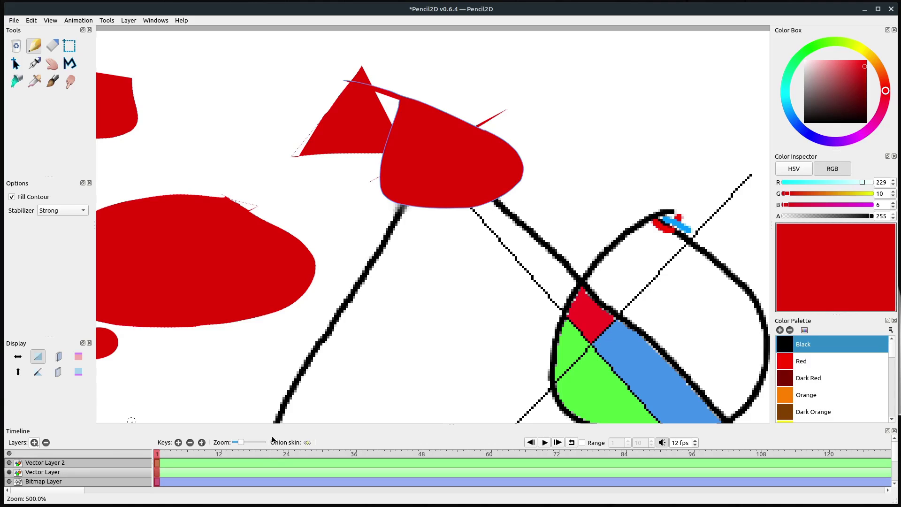
pyautogui.moveTo(266, 424); pyautogui.dragTo(265, 377)
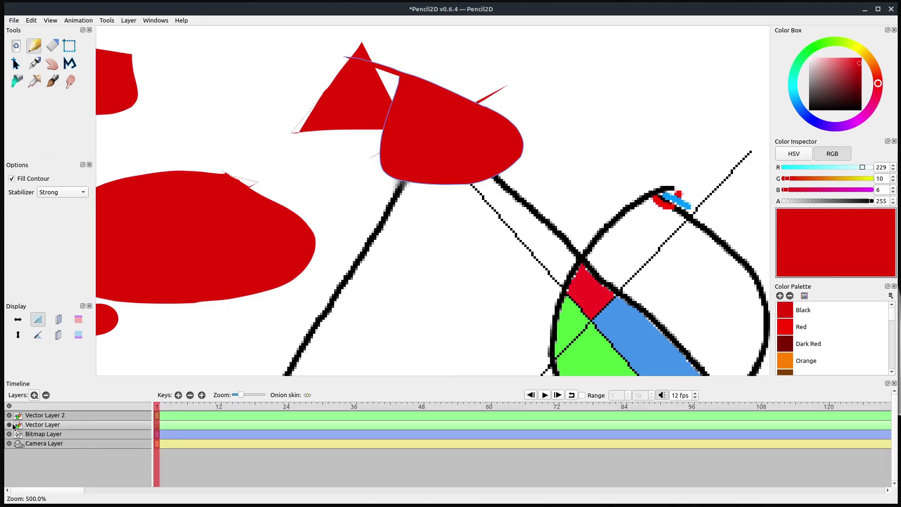
# Zoom out and centre the whole drawing in view.
pyautogui.click(32, 435)
pyautogui.scroll(-3, 358, 265)
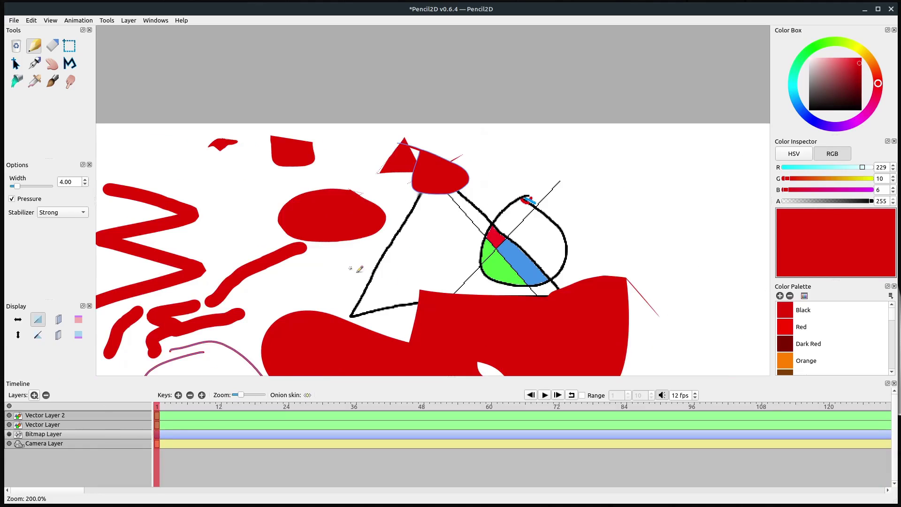
pyautogui.moveTo(297, 291); pyautogui.dragTo(463, 204)
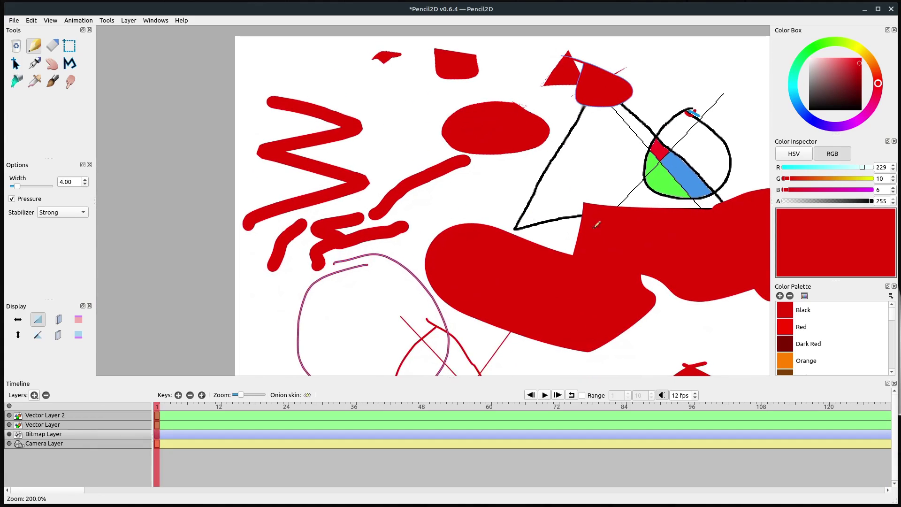
pyautogui.scroll(-1, 595, 225)
pyautogui.moveTo(579, 227); pyautogui.dragTo(504, 184)
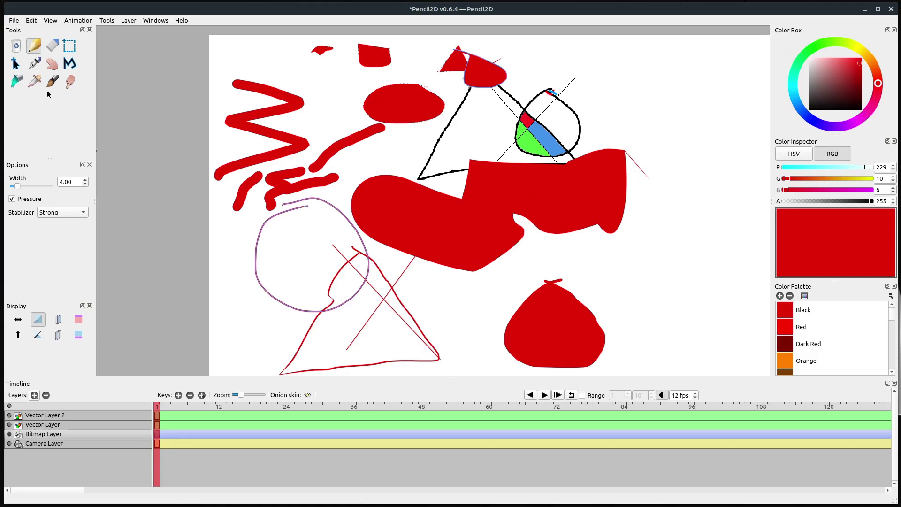
# Move the thin circle outline on the vector layer beside the large red shape.
pyautogui.click(14, 64)
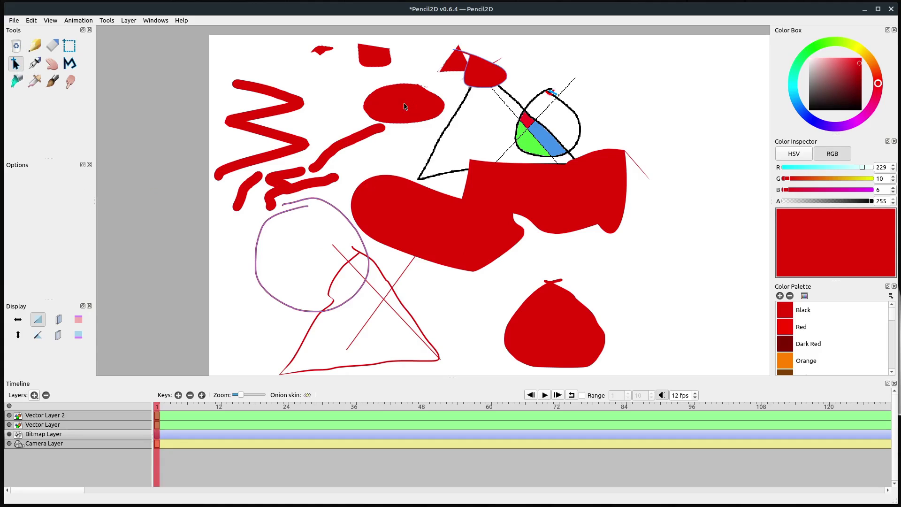
pyautogui.click(40, 425)
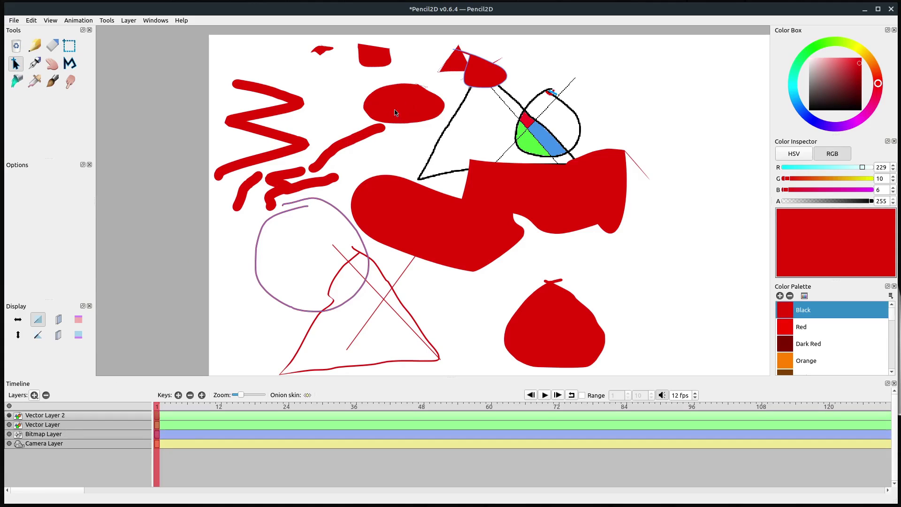
pyautogui.click(396, 113)
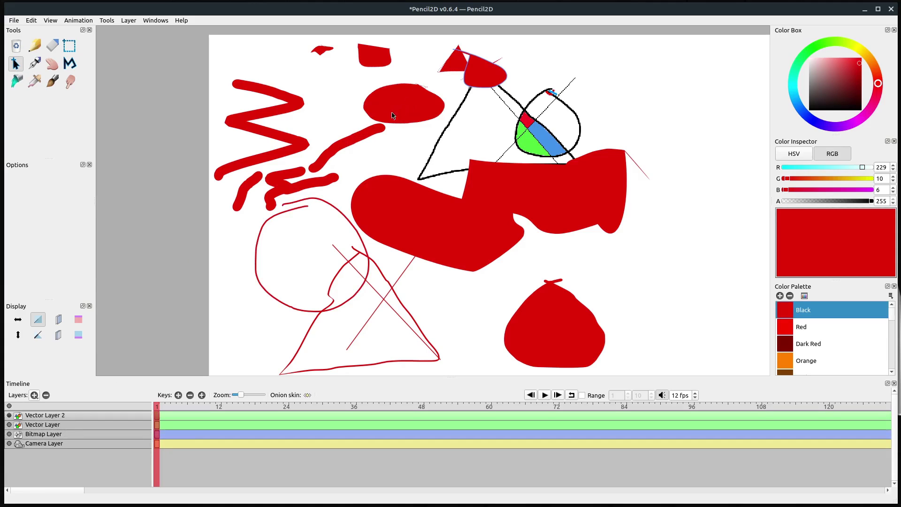
pyautogui.click(254, 271)
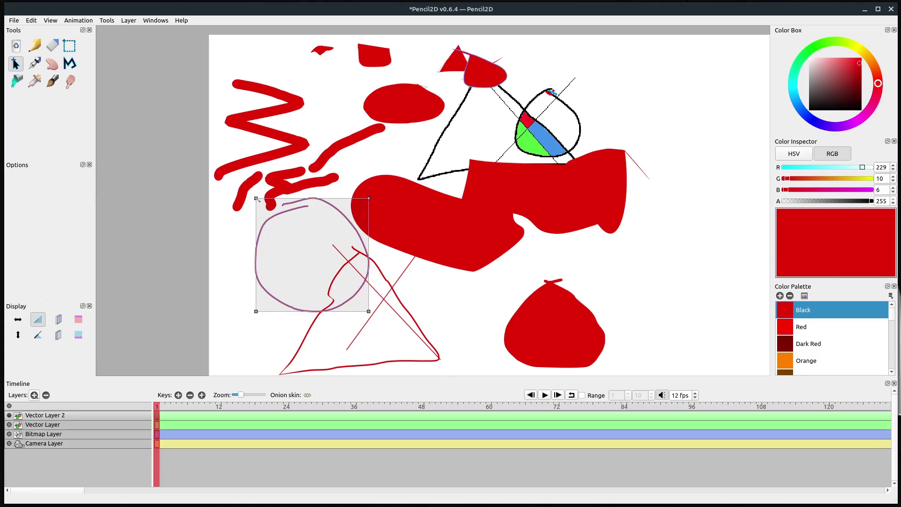
pyautogui.moveTo(257, 199)
pyautogui.mouseDown()
pyautogui.moveTo(295, 247)
pyautogui.moveTo(169, 252)
pyautogui.moveTo(433, 201)
pyautogui.moveTo(606, 205)
pyautogui.moveTo(634, 235)
pyautogui.mouseUp()
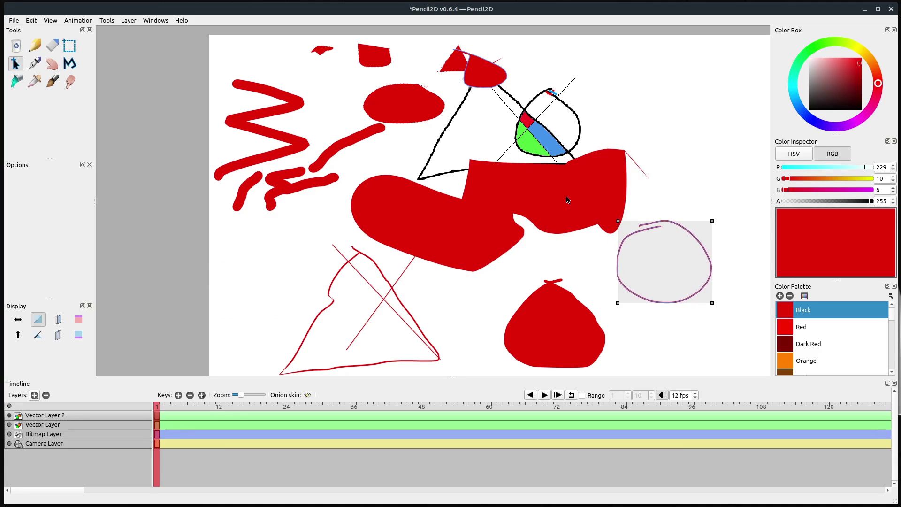